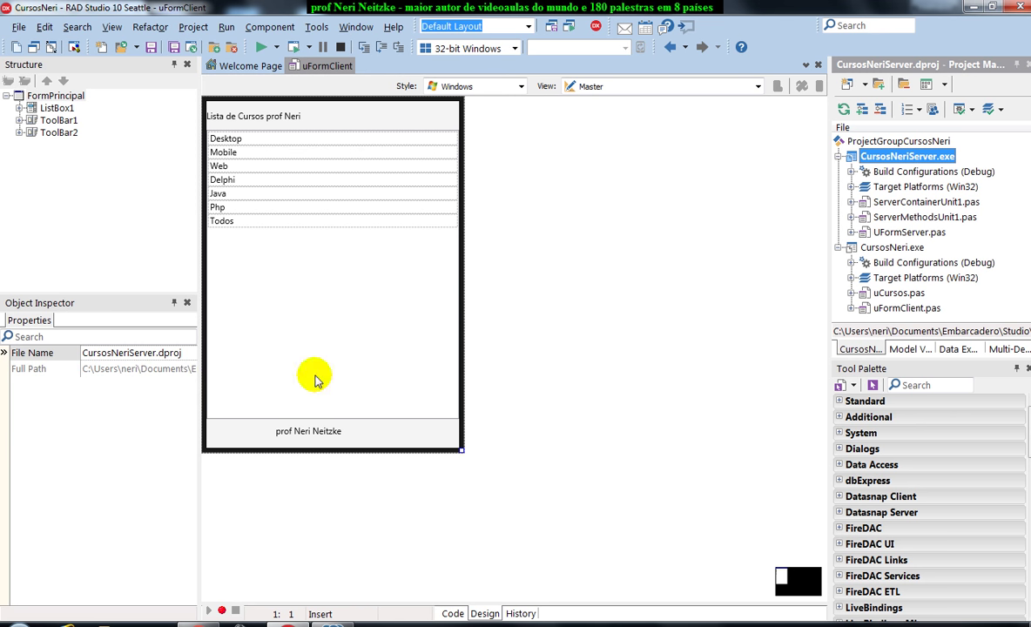
Sign in to the AWS Management Console with the account e-mail and password.
{"action": "left_click", "coordinate": [198, 626]}
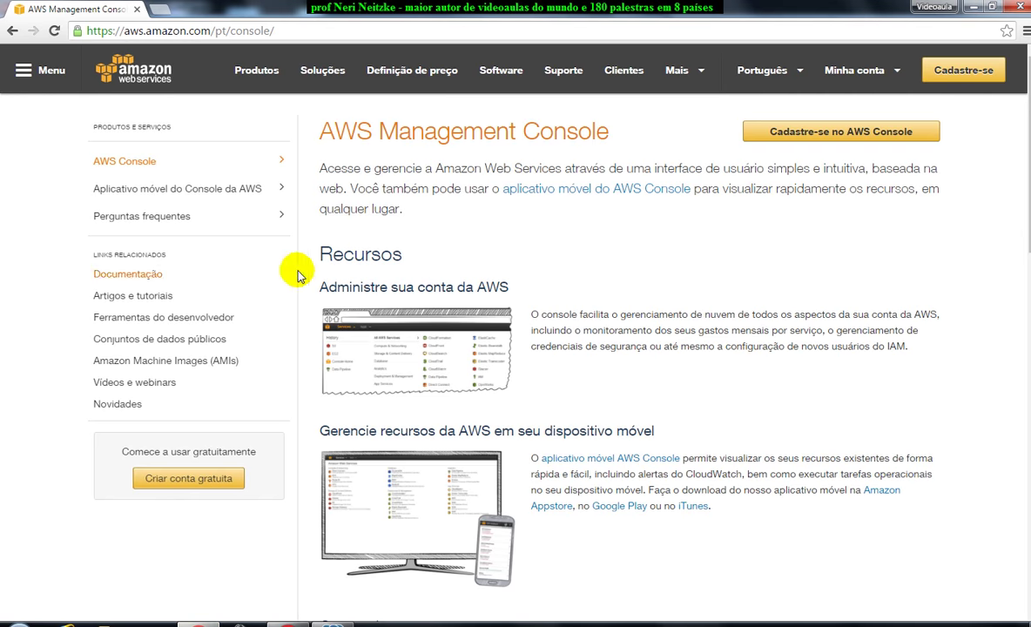
{"action": "mouse_move", "coordinate": [897, 78]}
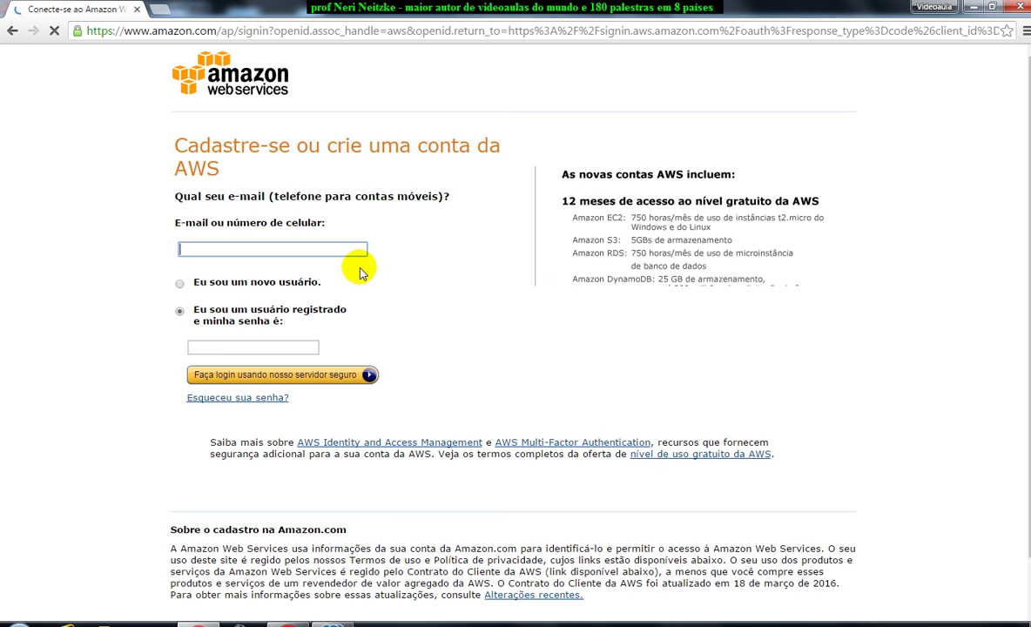
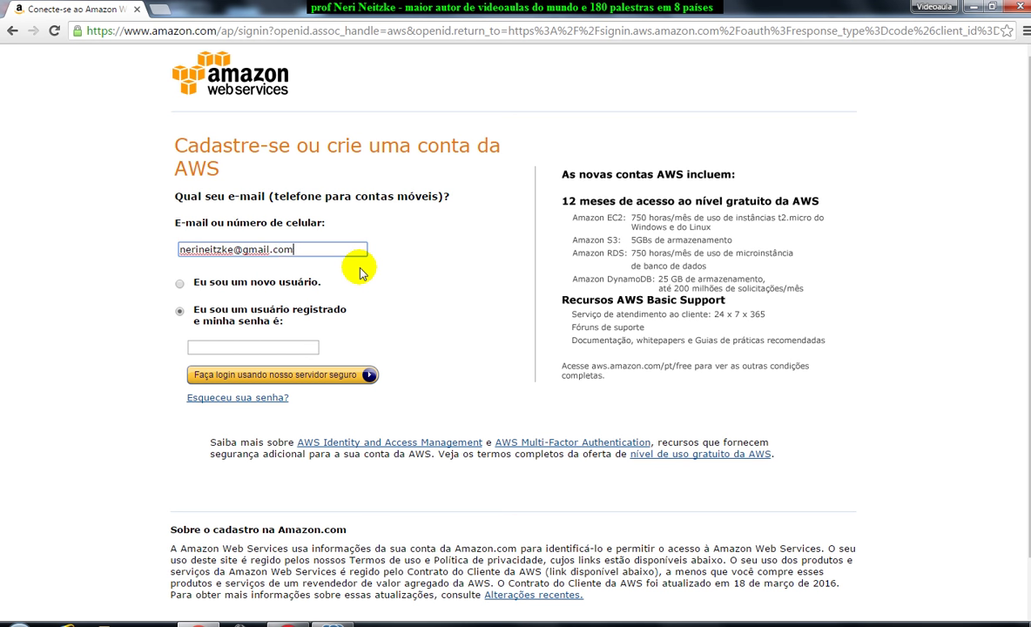
{"action": "key", "text": "Tab"}
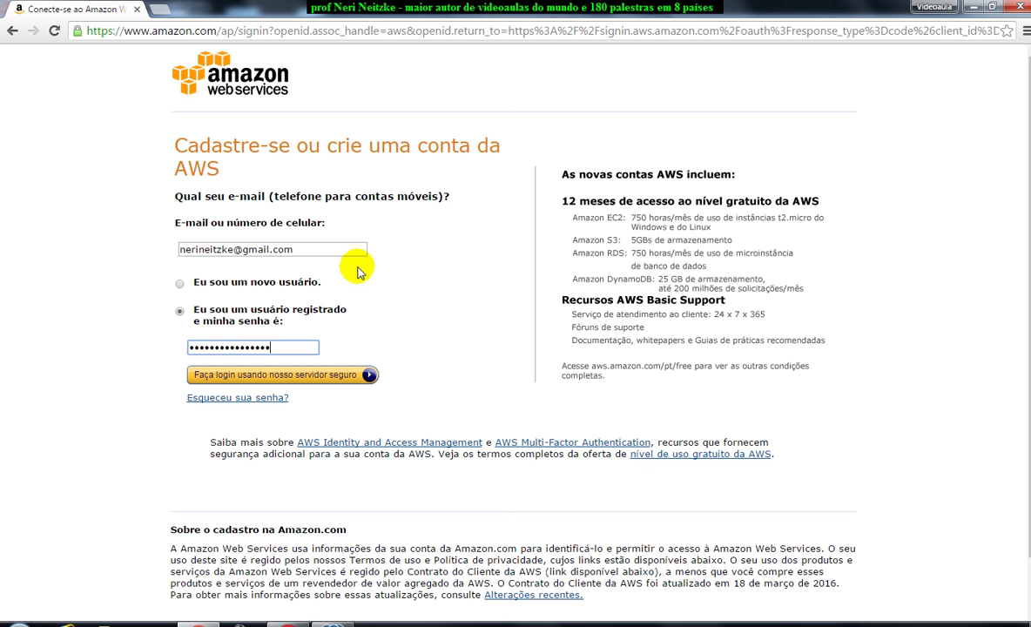
{"action": "left_click", "coordinate": [338, 377]}
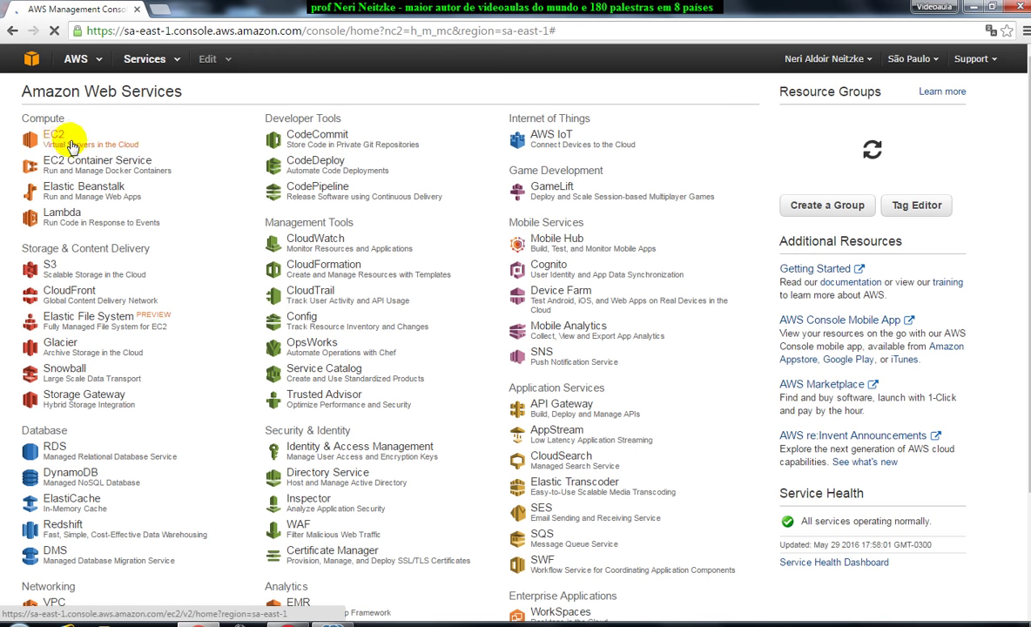
Show the DataSnapDelphi10Seattle instance details in EC2 Instances and select its public IP 52.67.68.127.
{"action": "left_click", "coordinate": [52, 135]}
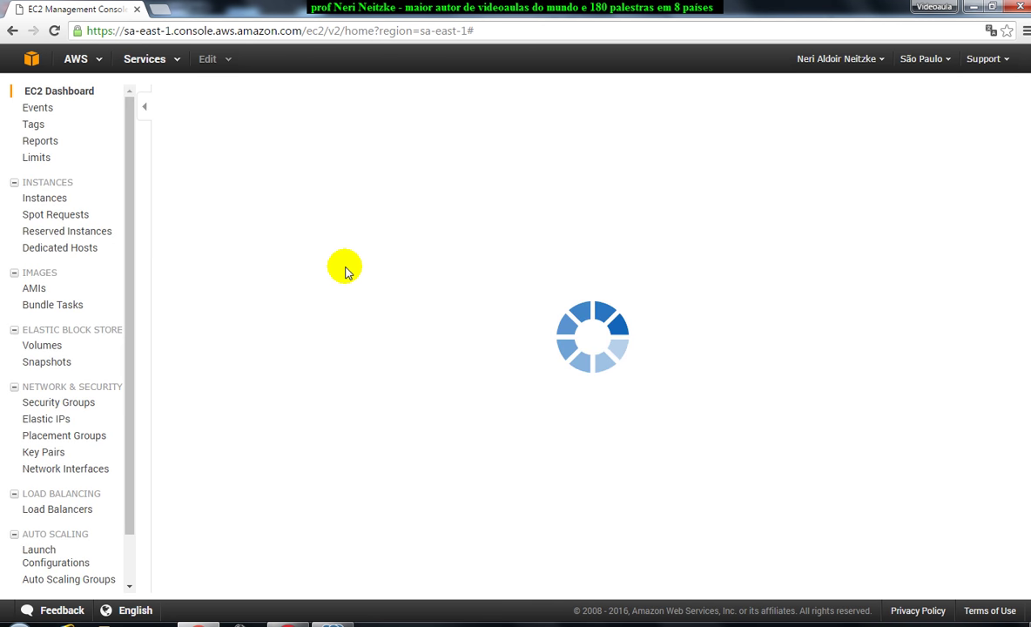
{"action": "left_click", "coordinate": [51, 200]}
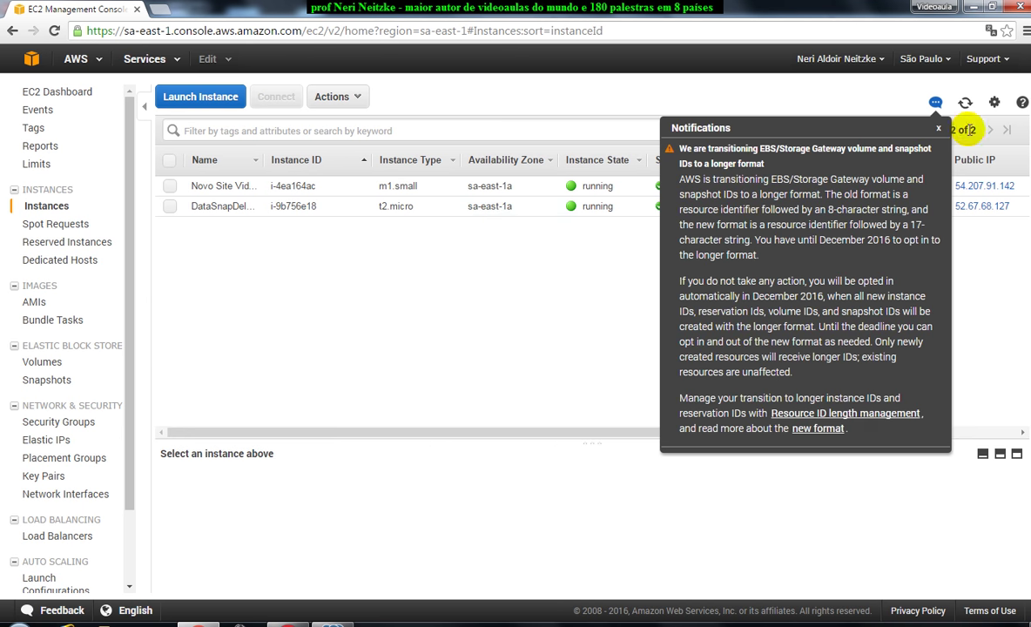
{"action": "left_click", "coordinate": [938, 128]}
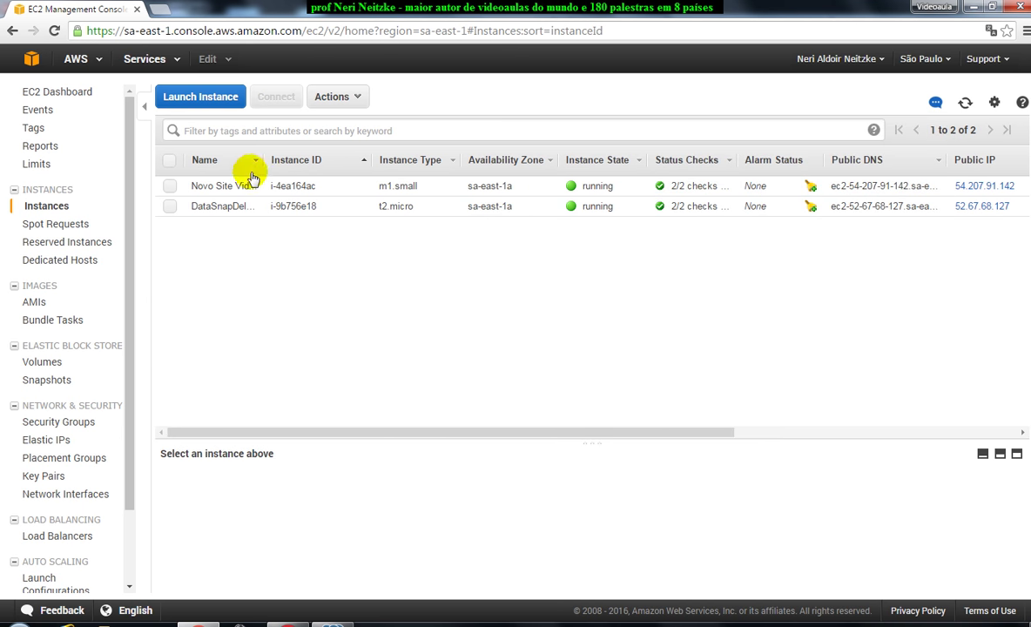
{"action": "left_click_drag", "start_coordinate": [267, 161], "coordinate": [418, 159]}
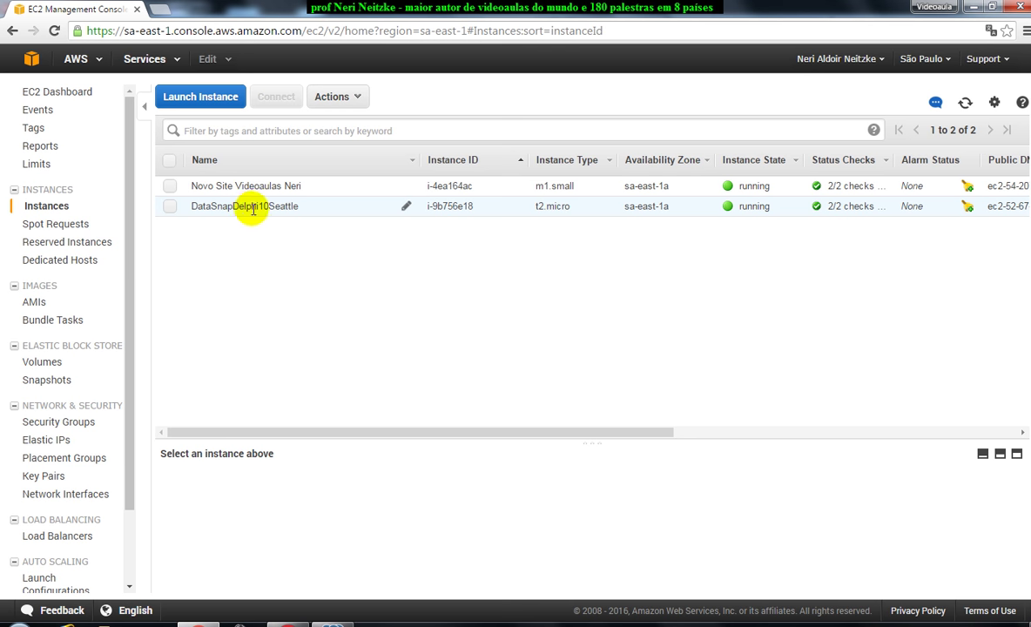
{"action": "left_click", "coordinate": [297, 205]}
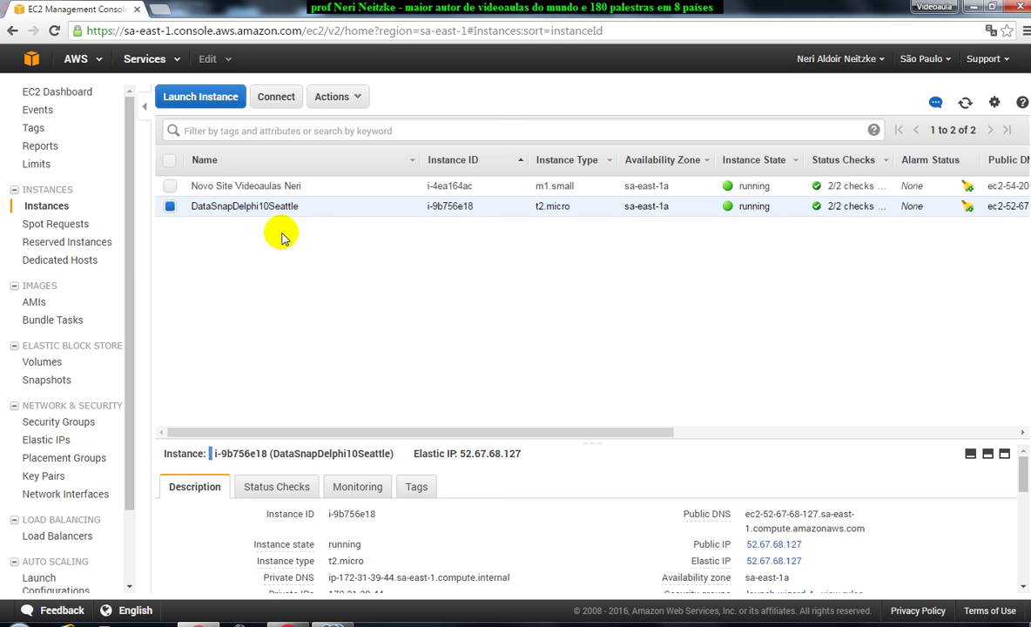
{"action": "left_click_drag", "start_coordinate": [806, 545], "coordinate": [699, 546]}
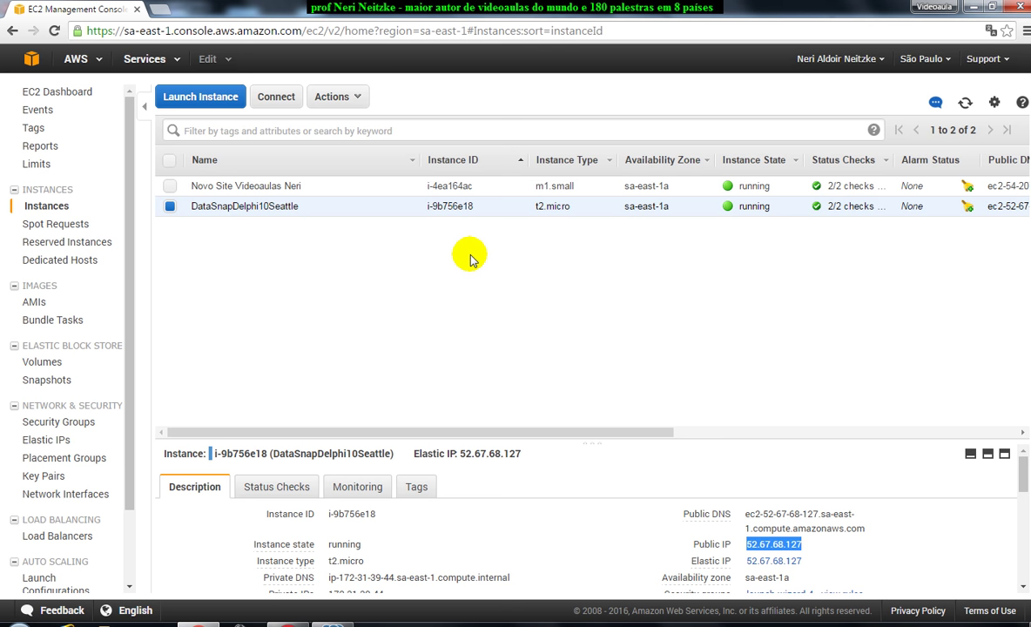
Download and open the DataSnapDelphi10Seattle .rdp file, dismissing the antivirus and download notifications.
{"action": "left_click", "coordinate": [276, 97]}
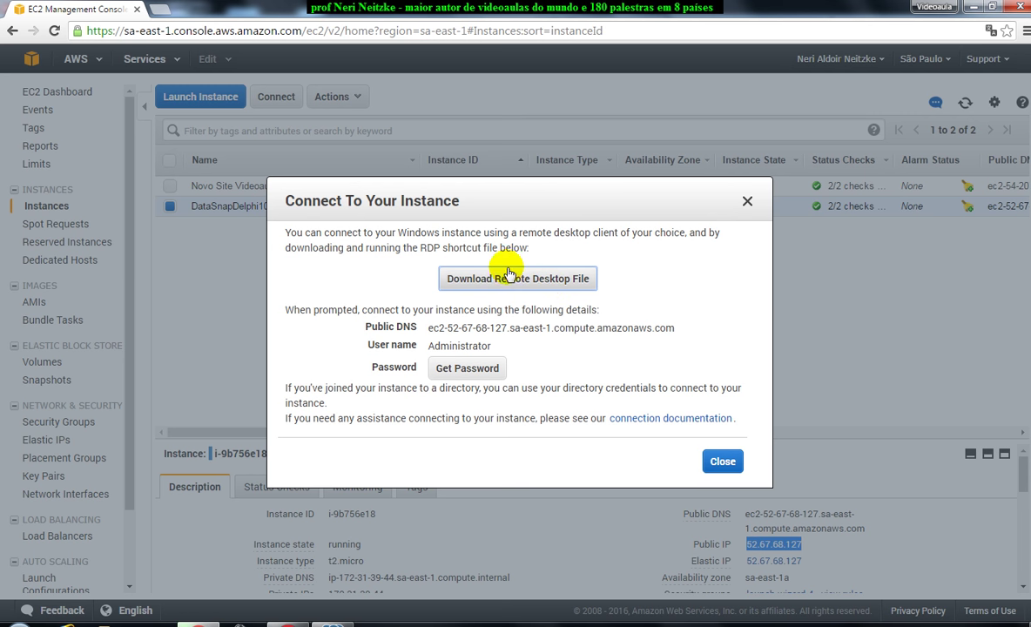
{"action": "left_click", "coordinate": [513, 275]}
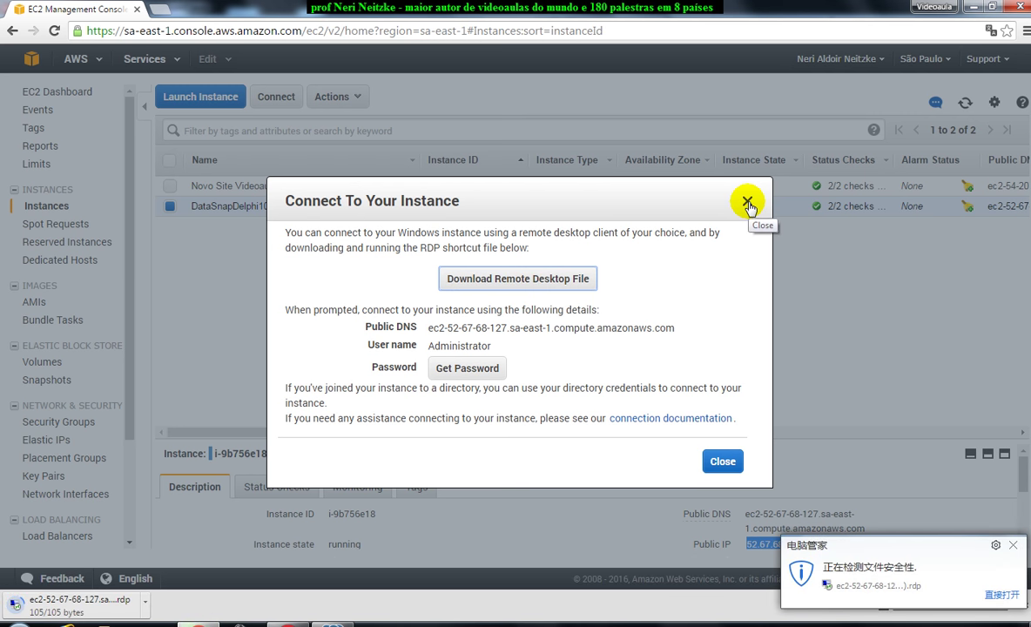
{"action": "left_click", "coordinate": [747, 204]}
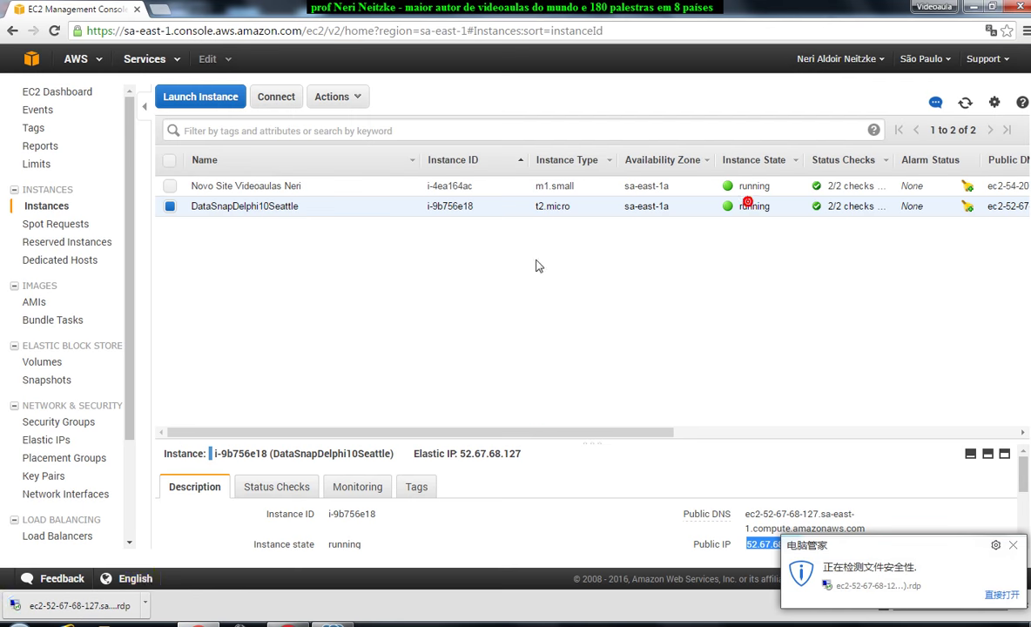
{"action": "left_click", "coordinate": [79, 606]}
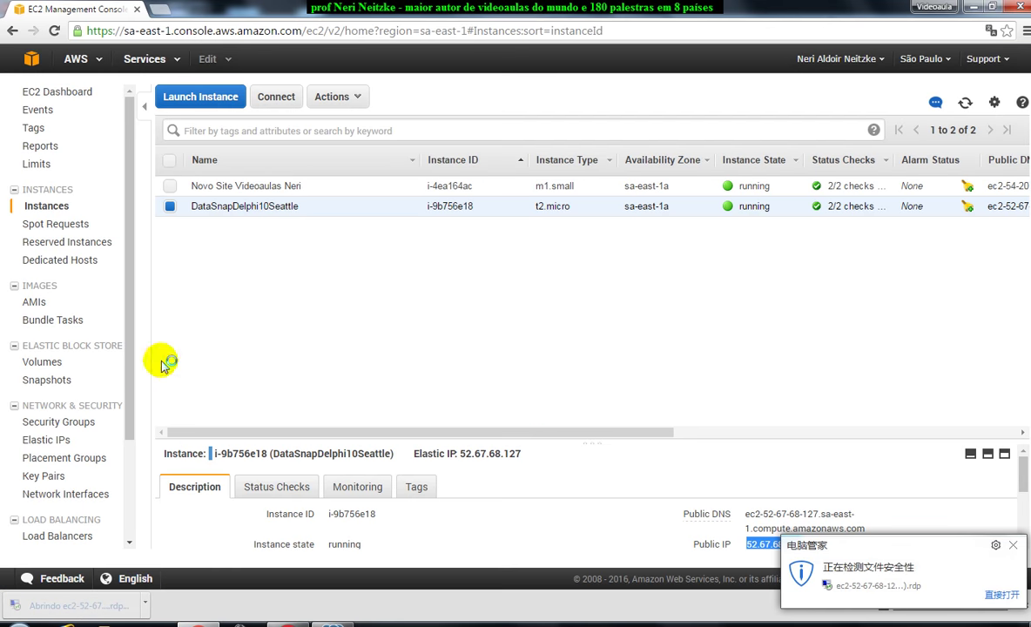
{"action": "left_click", "coordinate": [1012, 546]}
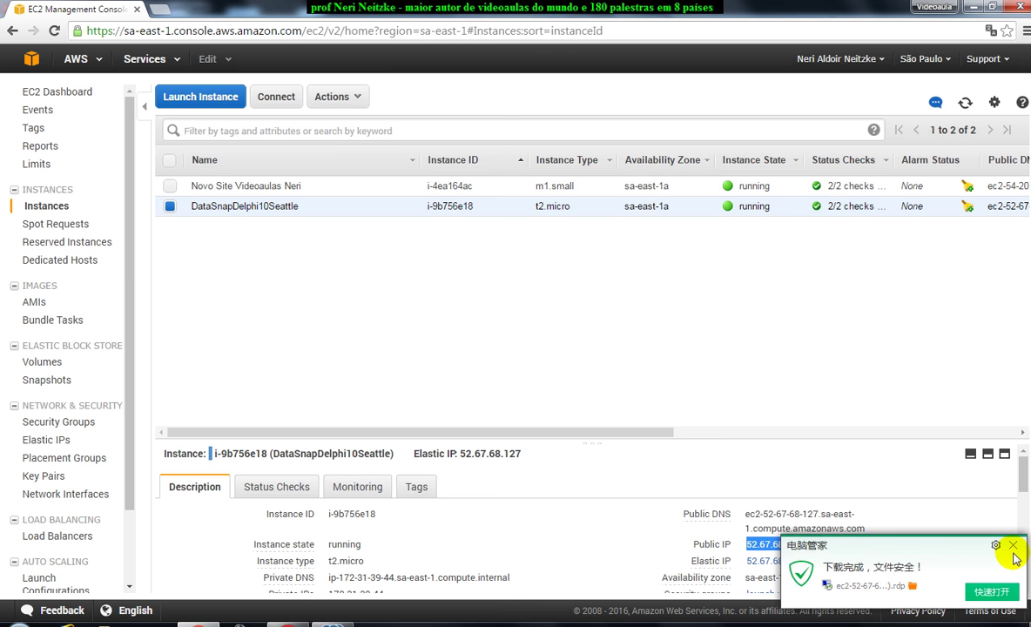
{"action": "left_click", "coordinate": [1013, 546]}
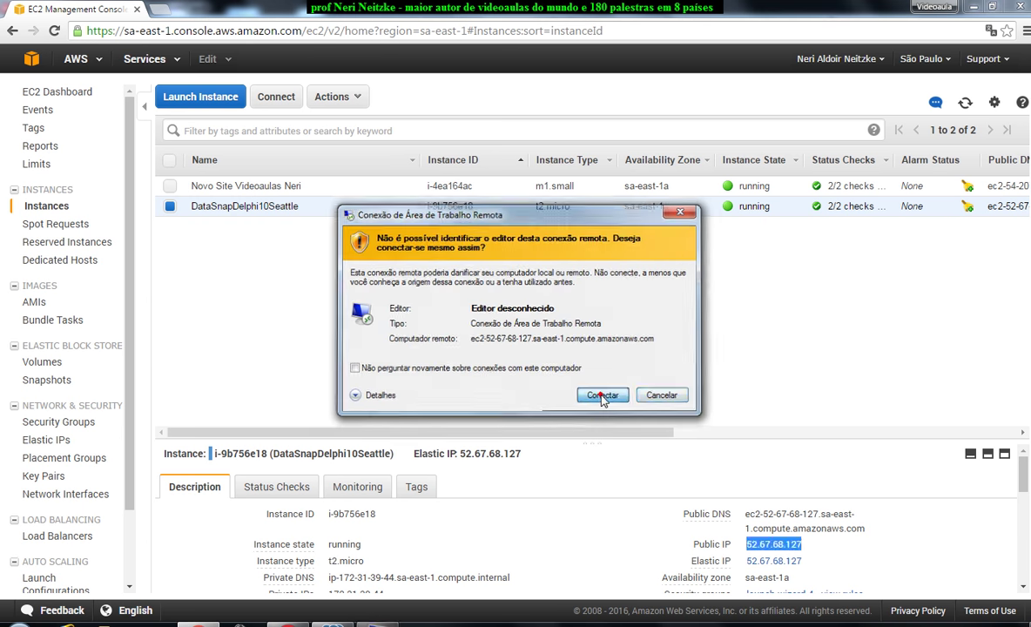
Connect to the instance as administrator, accepting the unidentified-publisher and certificate warnings.
{"action": "left_click", "coordinate": [603, 397]}
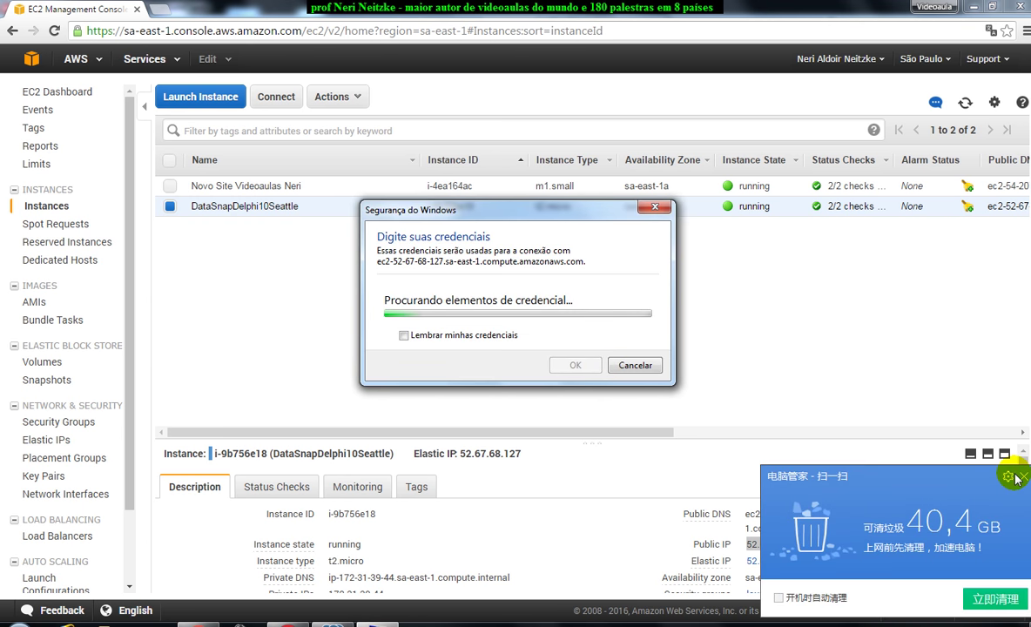
{"action": "left_click", "coordinate": [1023, 476]}
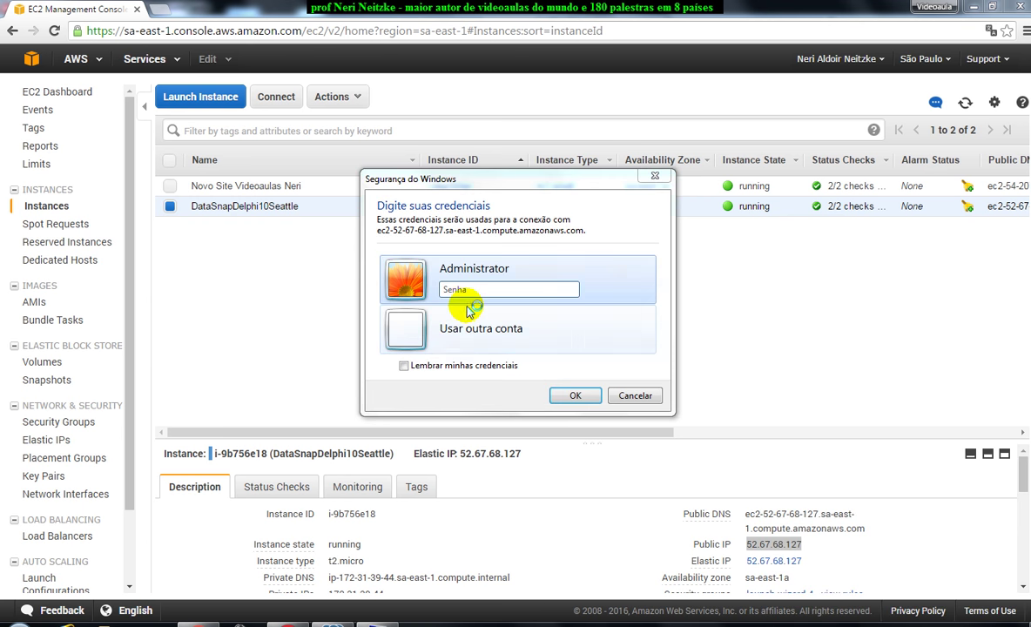
{"action": "left_click", "coordinate": [416, 329]}
{"action": "type", "text": "administrator"}
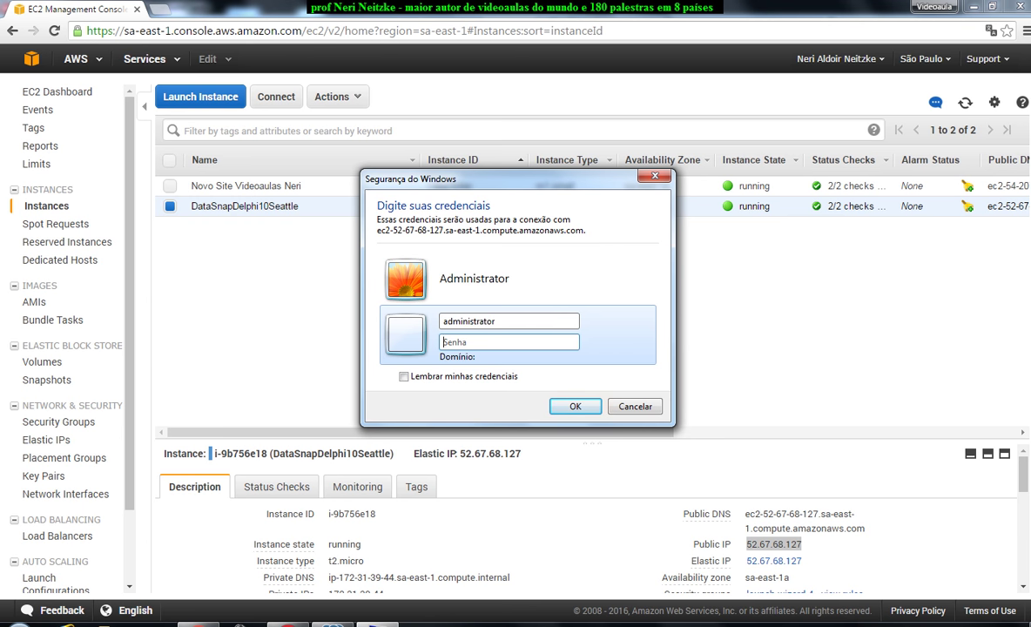
{"action": "left_click", "coordinate": [576, 406]}
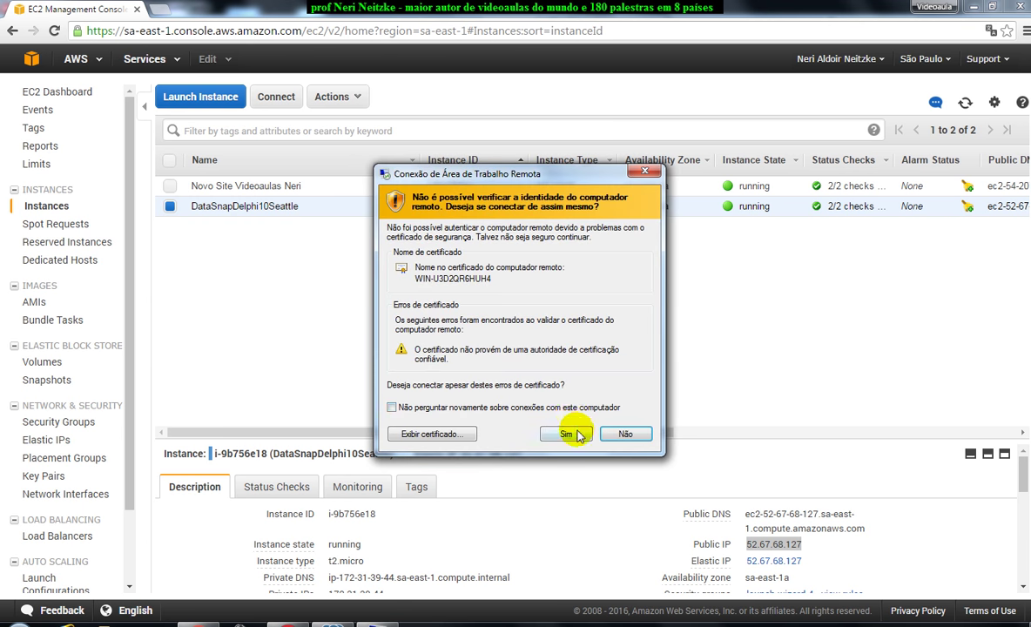
{"action": "left_click", "coordinate": [570, 431]}
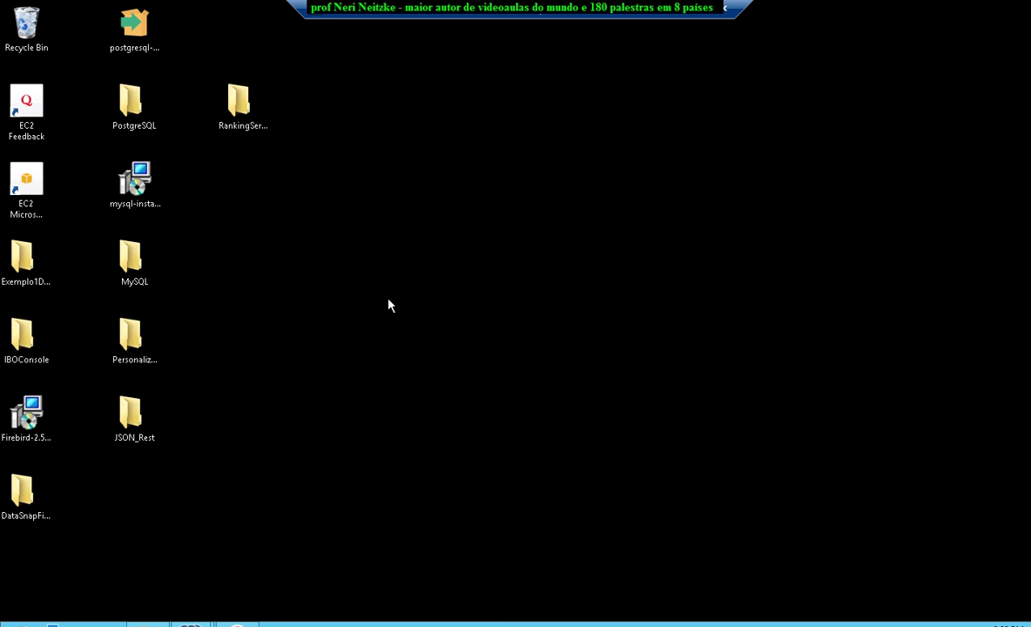
Drag the RankingServer folder below JSON_Rest on the remote desktop and deselect it.
{"action": "left_click_drag", "start_coordinate": [239, 102], "coordinate": [123, 484]}
{"action": "left_click", "coordinate": [241, 357]}
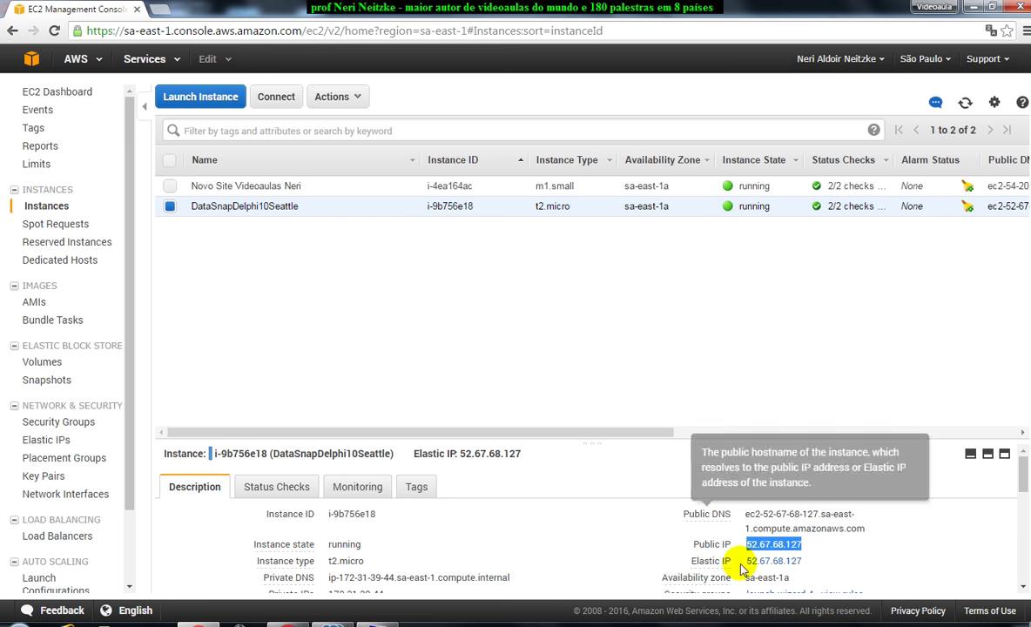
Select the public IP 52.67.68.127 and return to RAD Studio.
{"action": "left_click_drag", "start_coordinate": [804, 546], "coordinate": [739, 544]}
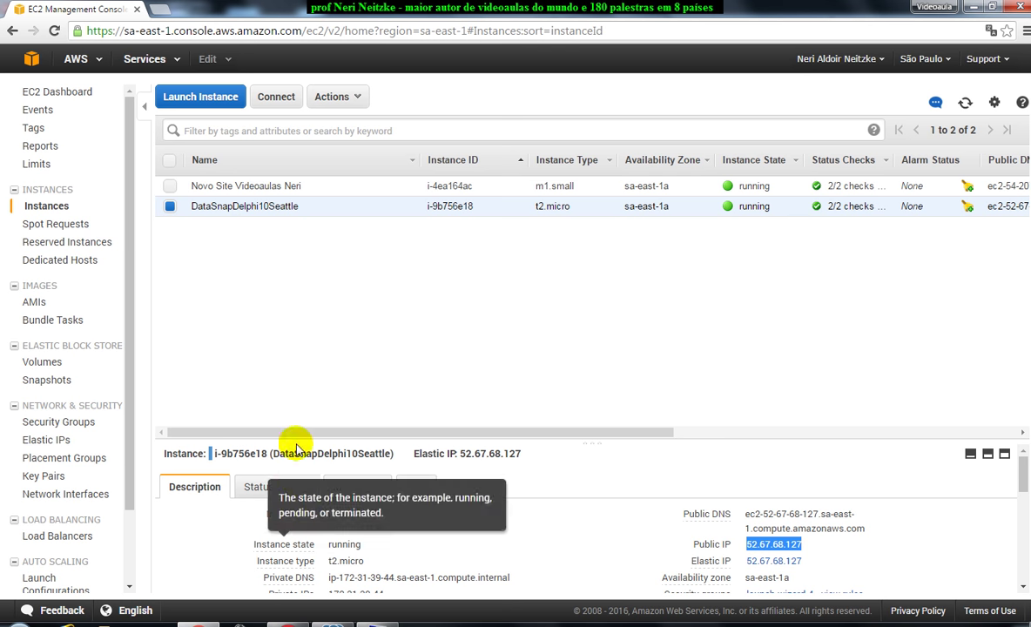
{"action": "key", "text": "alt+Tab"}
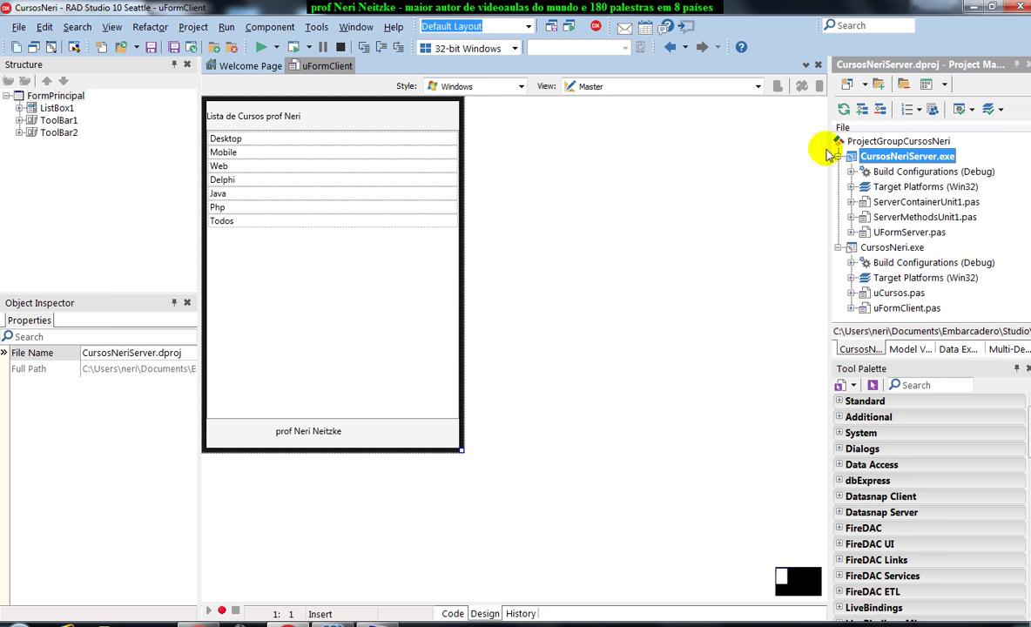
Build the CursosNeriServer project and close the build report.
{"action": "right_click", "coordinate": [842, 157]}
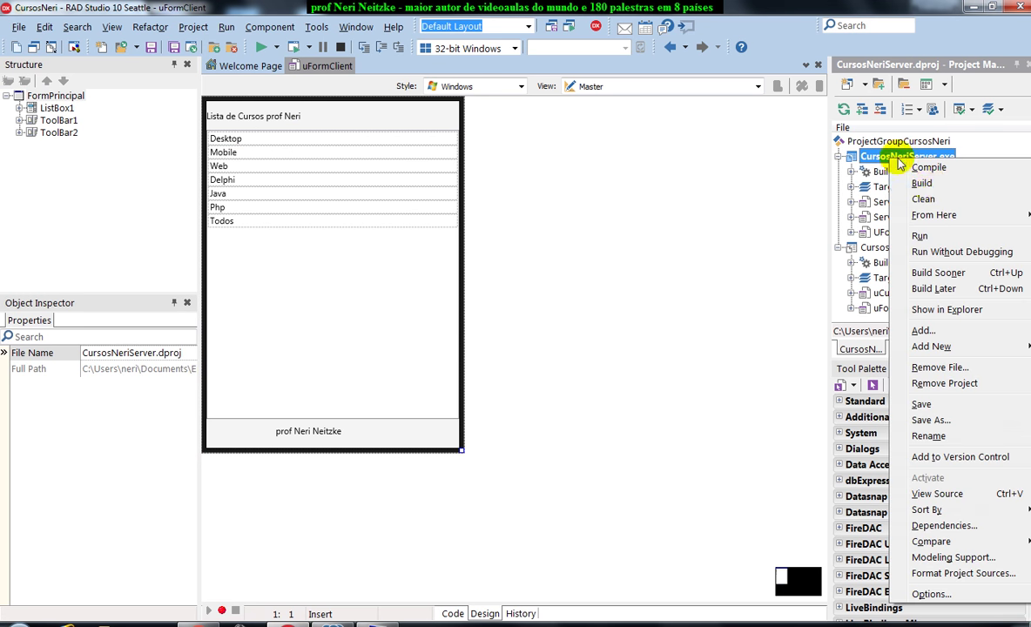
{"action": "left_click", "coordinate": [865, 181]}
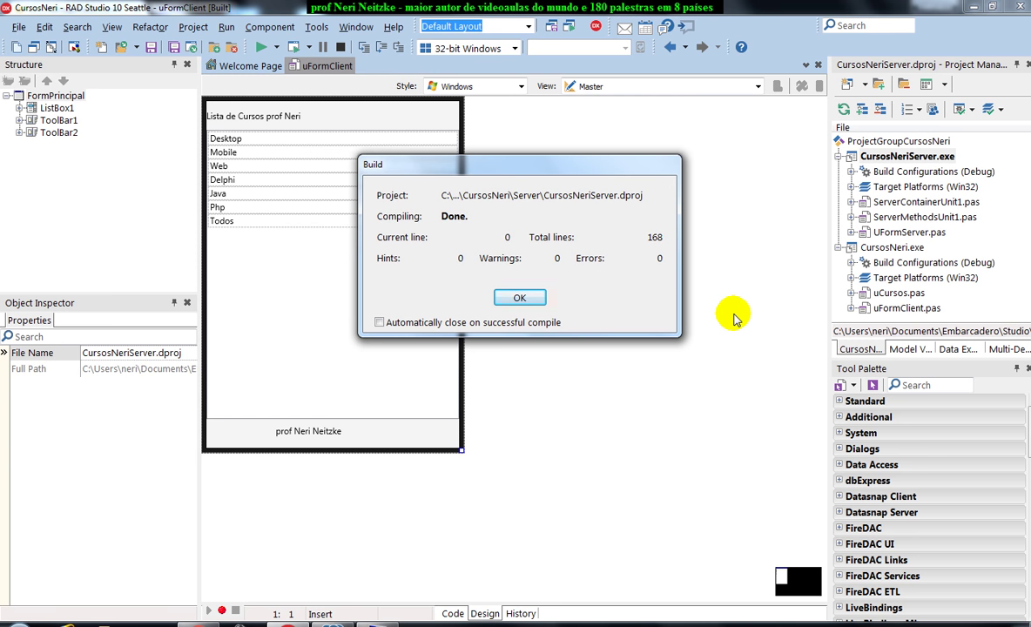
{"action": "left_click", "coordinate": [540, 300]}
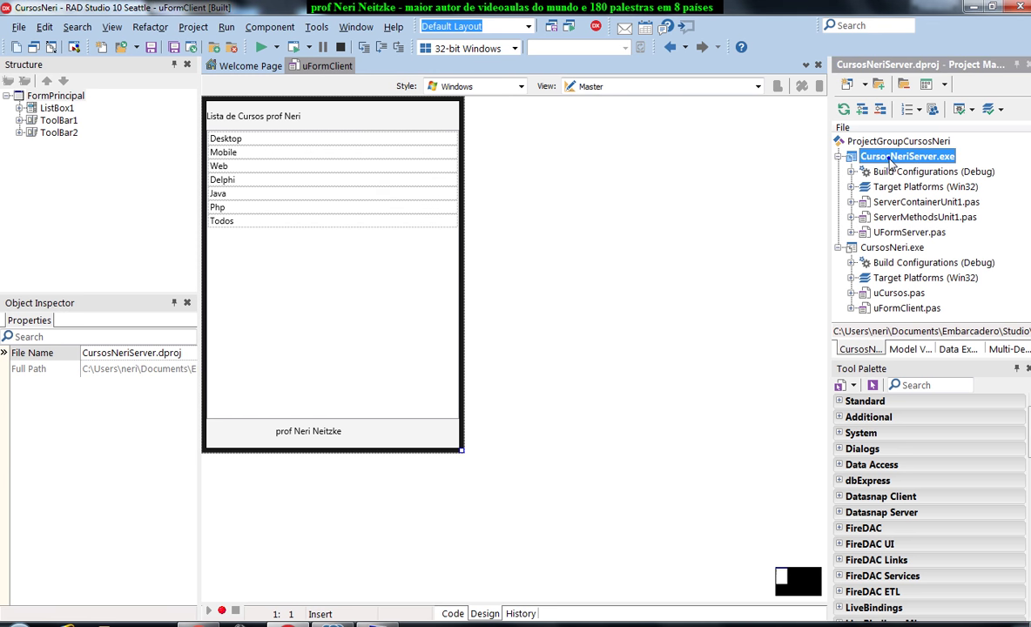
Dismiss the Windows validation warning and show CursosNeriServer.exe's folder in Explorer.
{"action": "left_click", "coordinate": [888, 156]}
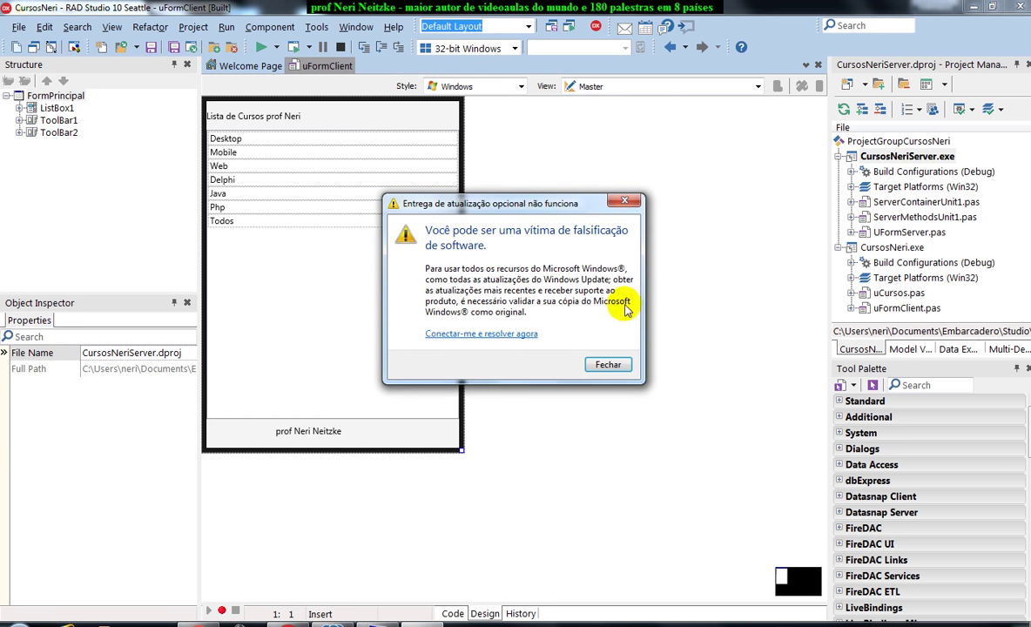
{"action": "left_click", "coordinate": [634, 200]}
{"action": "right_click", "coordinate": [874, 157]}
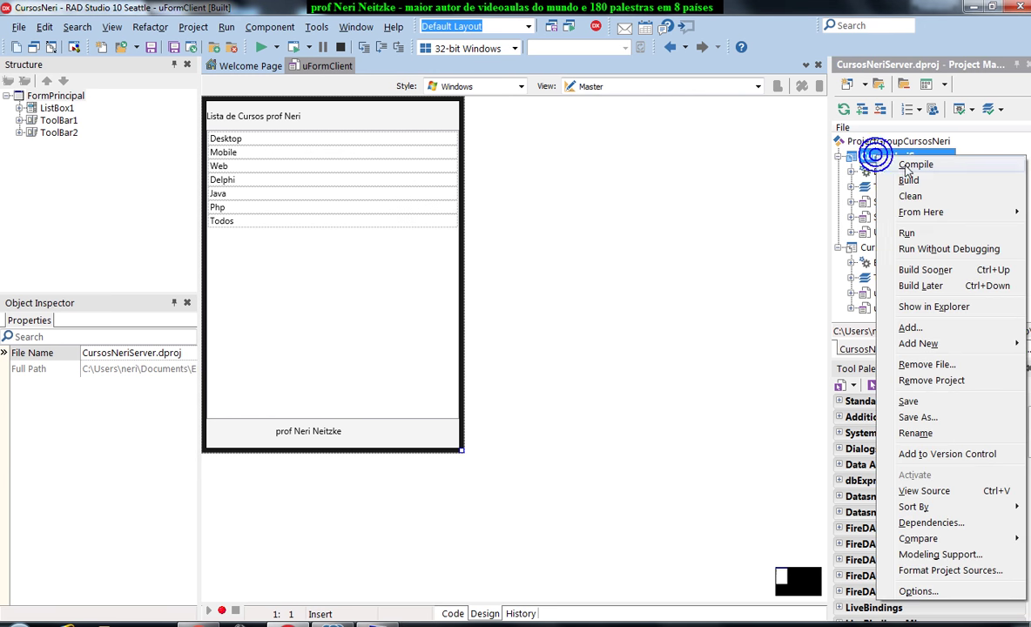
{"action": "left_click", "coordinate": [932, 307]}
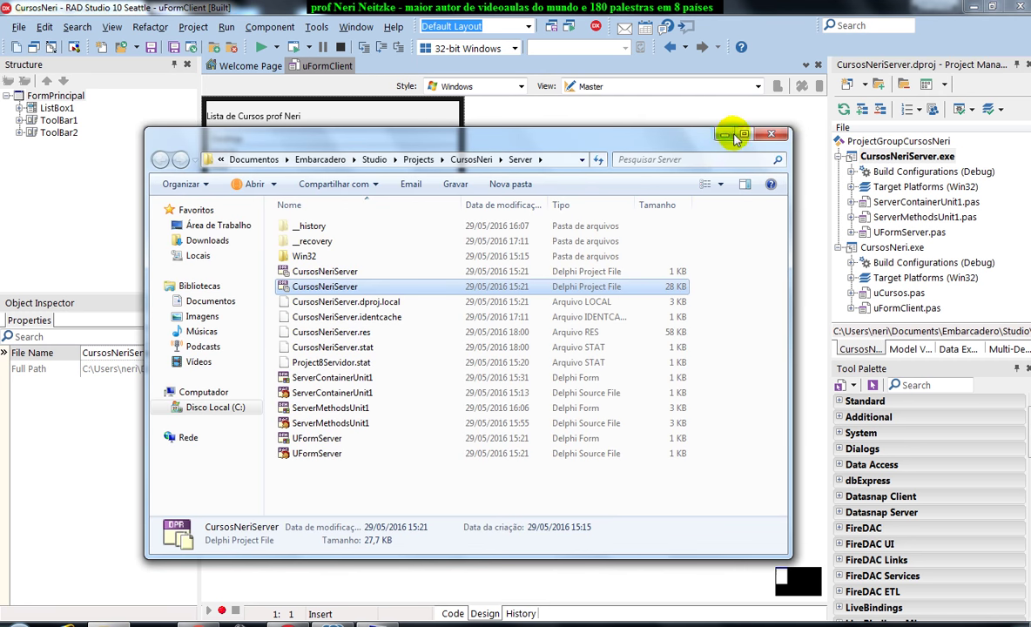
Launch the CursosNeriServer executable from the Win32\Debug folder.
{"action": "left_click", "coordinate": [743, 134]}
{"action": "left_click", "coordinate": [148, 125]}
{"action": "double_click", "coordinate": [143, 122]}
{"action": "double_click", "coordinate": [144, 96]}
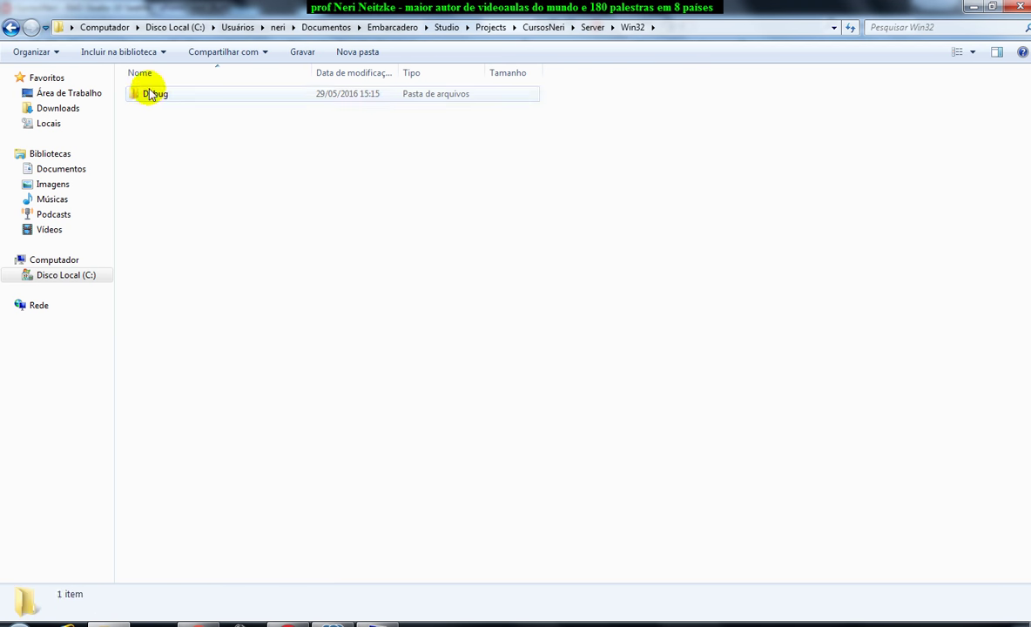
{"action": "left_click", "coordinate": [182, 94]}
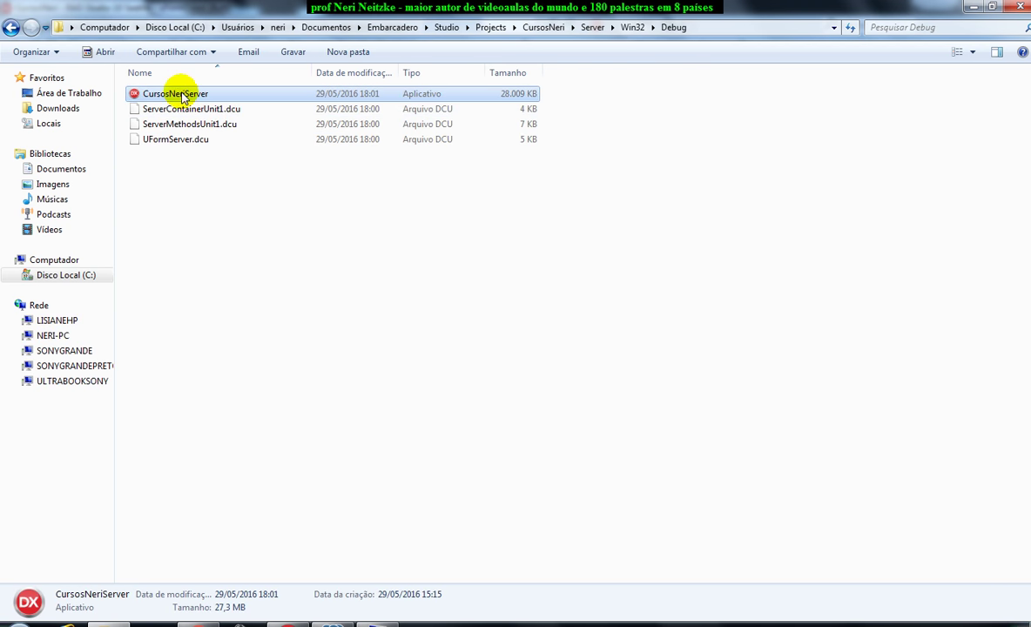
{"action": "double_click", "coordinate": [181, 95]}
Copy the CursosNeriServer executable to the clipboard and minimize Explorer.
{"action": "right_click", "coordinate": [182, 93]}
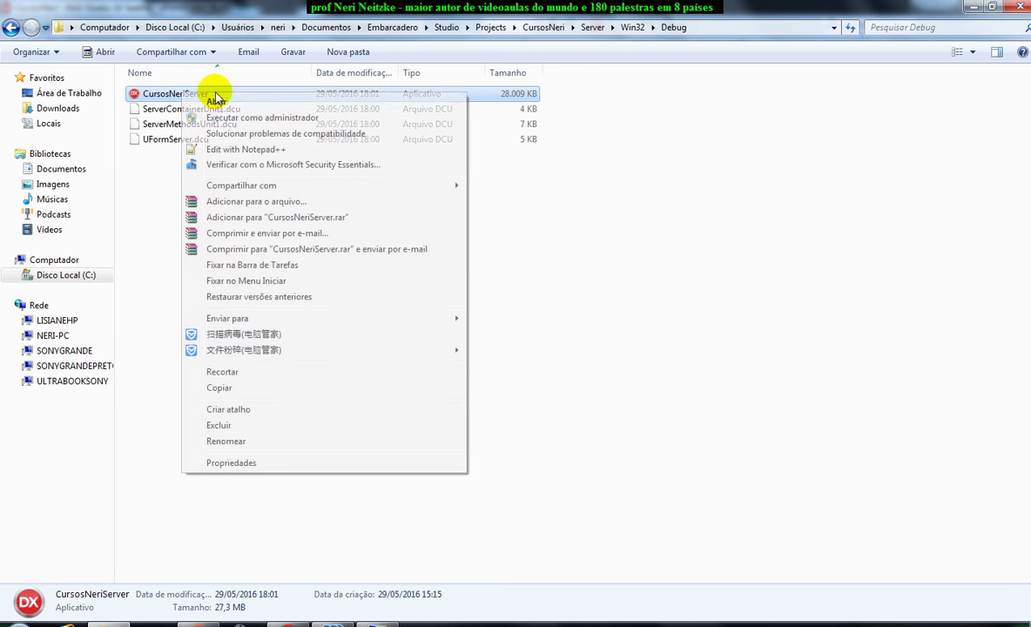
{"action": "left_click", "coordinate": [223, 392]}
{"action": "left_click", "coordinate": [974, 7]}
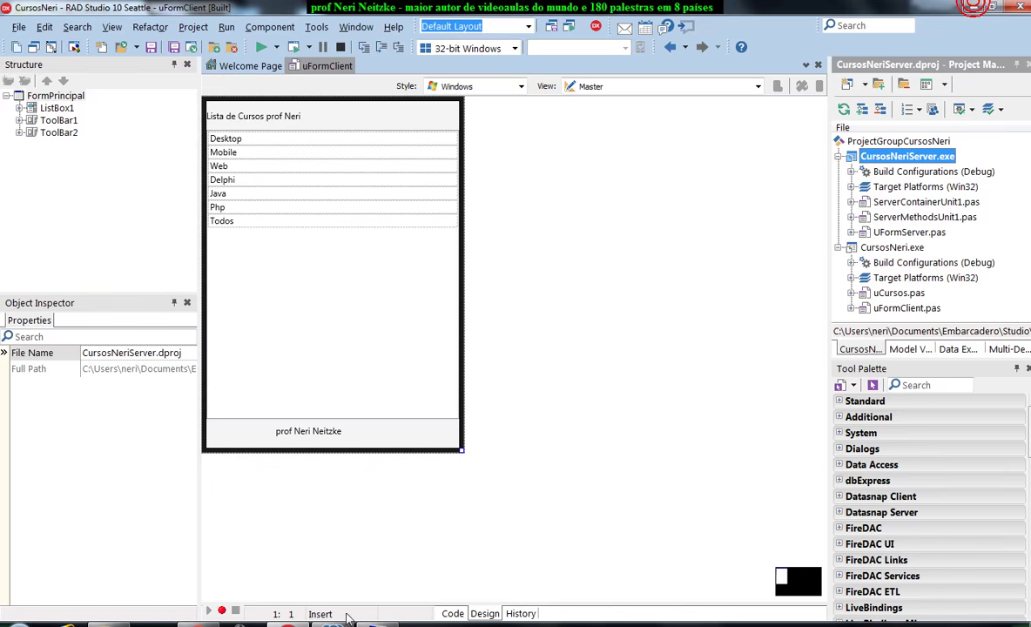
Create a CursosNeriServer folder on the remote desktop and paste CursosNeriServer.exe into it.
{"action": "key", "text": "alt+Tab"}
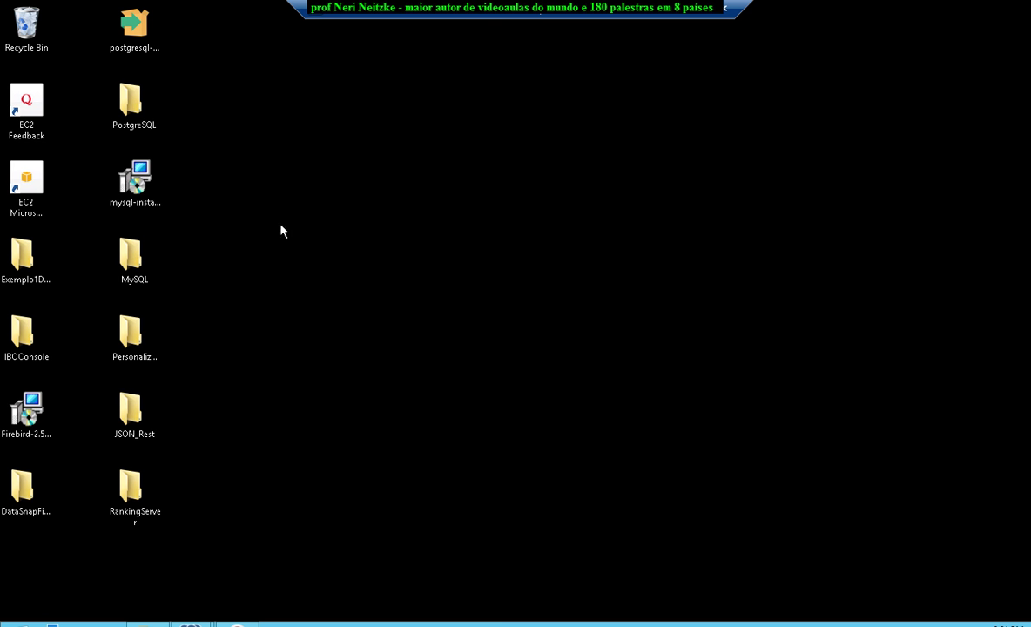
{"action": "right_click", "coordinate": [281, 219]}
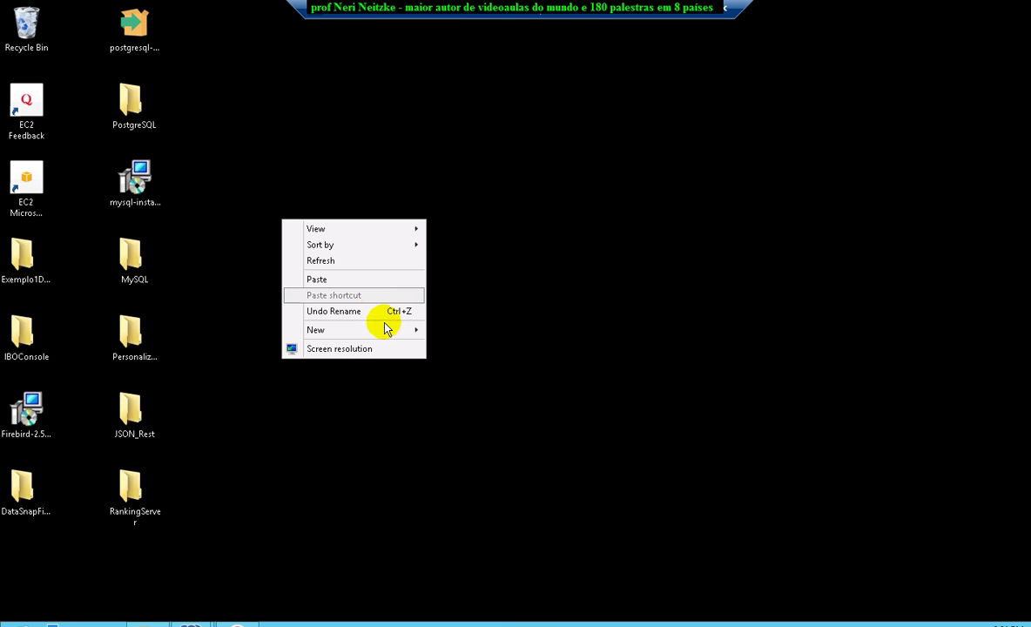
{"action": "mouse_move", "coordinate": [391, 337]}
{"action": "left_click", "coordinate": [464, 331]}
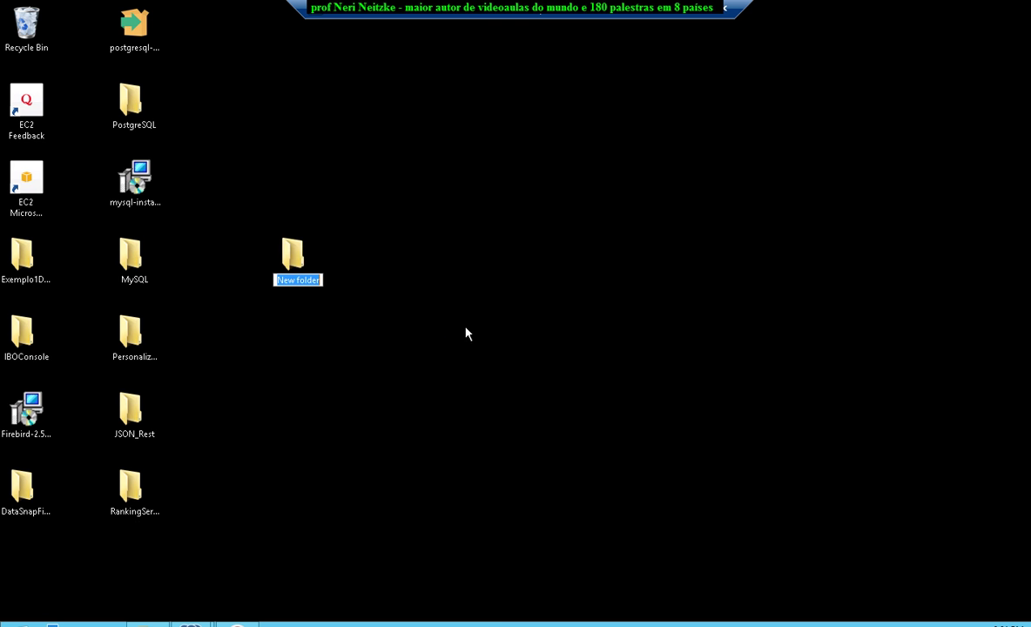
{"action": "type", "text": "CursosN"}
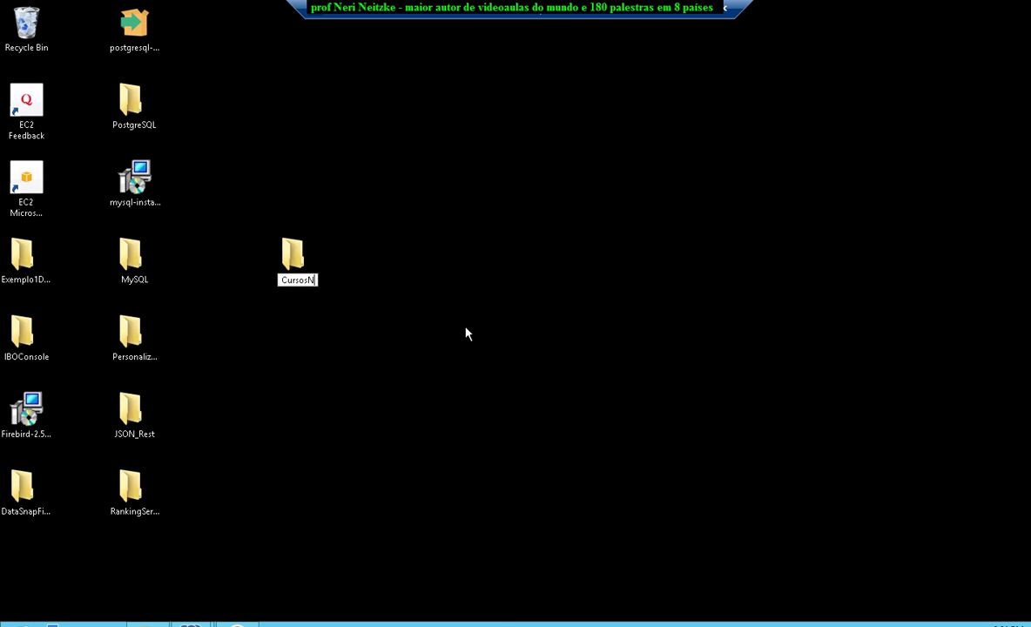
{"action": "type", "text": "eriNe"}
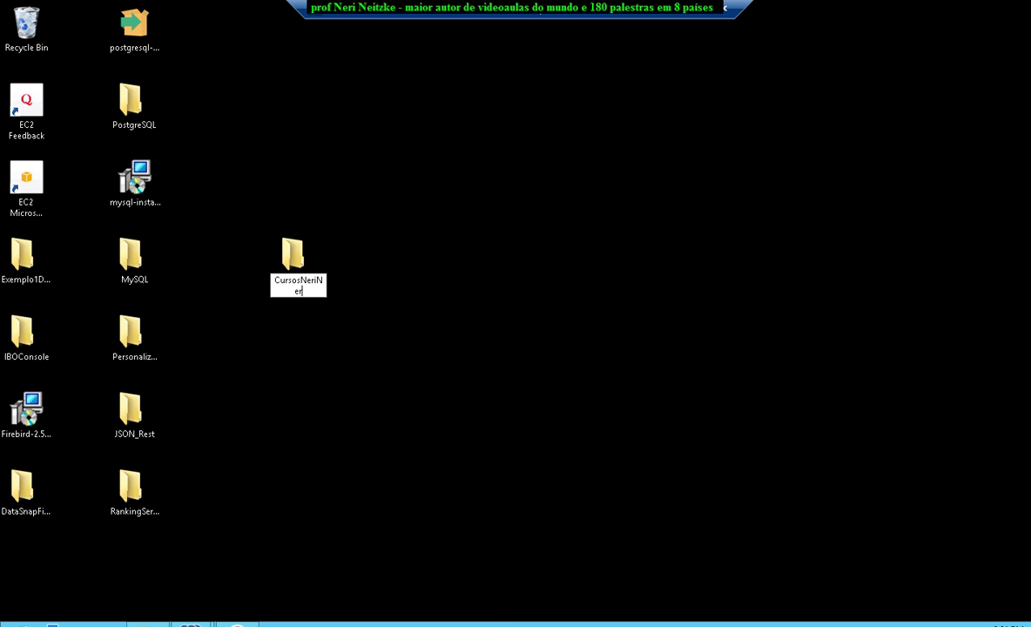
{"action": "key", "text": "BackSpace"}
{"action": "key", "text": "BackSpace"}
{"action": "type", "text": "Server"}
{"action": "key", "text": "Return"}
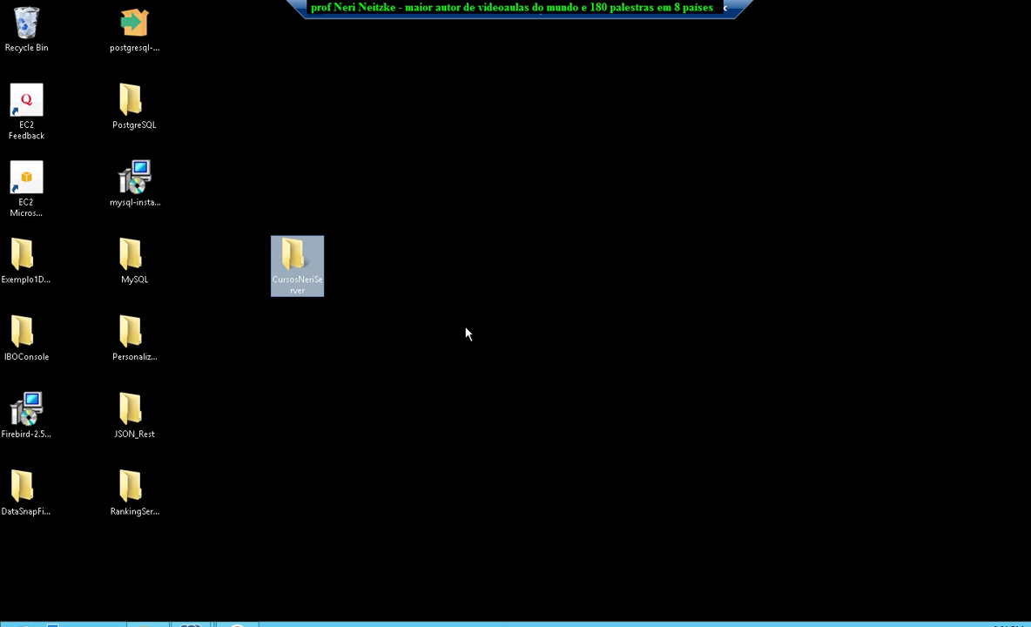
{"action": "key", "text": "Return"}
{"action": "left_click", "coordinate": [466, 332]}
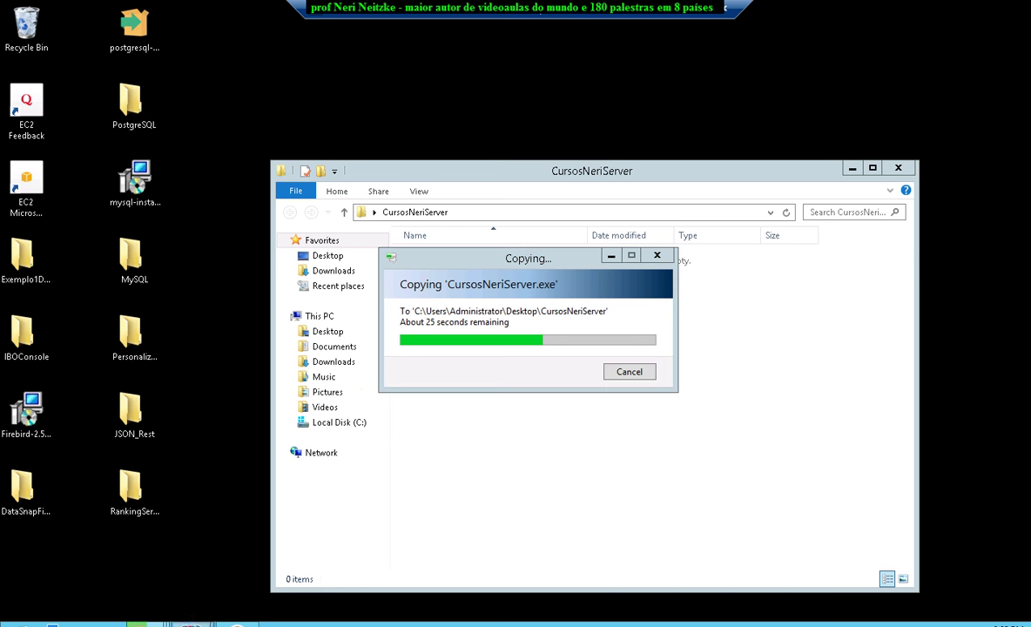
Minimize the Edit Data window, restore pgAdmin III and collapse the ranking database tree.
{"action": "mouse_move", "coordinate": [186, 620]}
{"action": "left_click", "coordinate": [255, 532]}
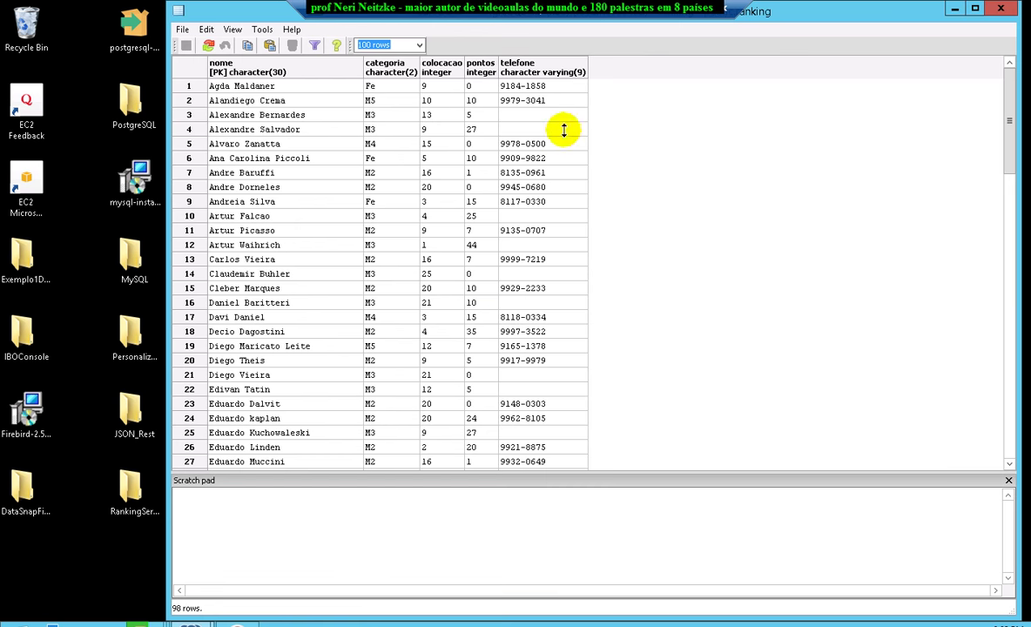
{"action": "left_click", "coordinate": [995, 11]}
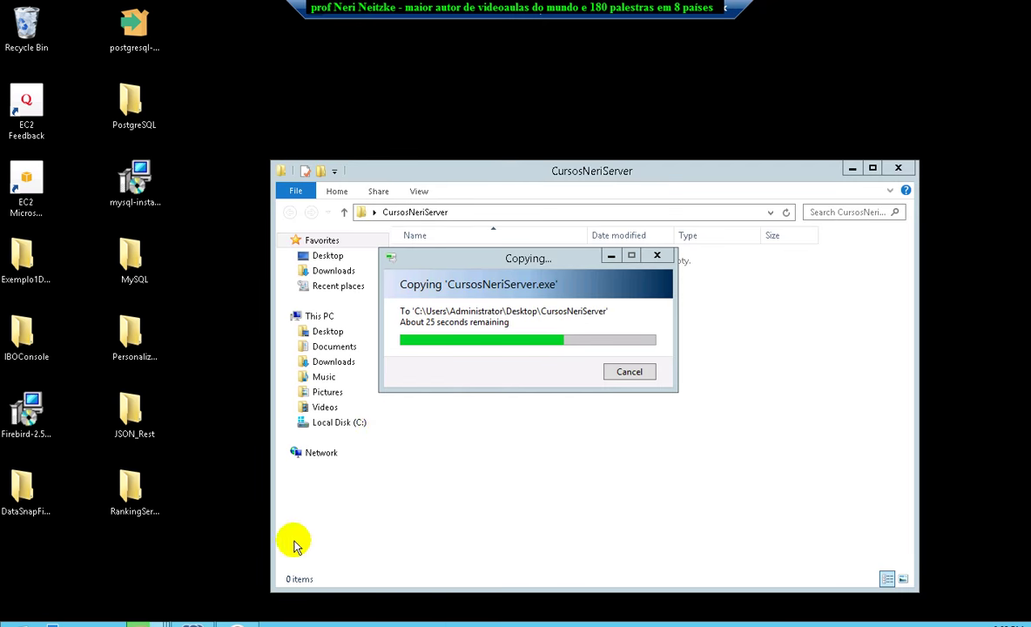
{"action": "left_click", "coordinate": [194, 622]}
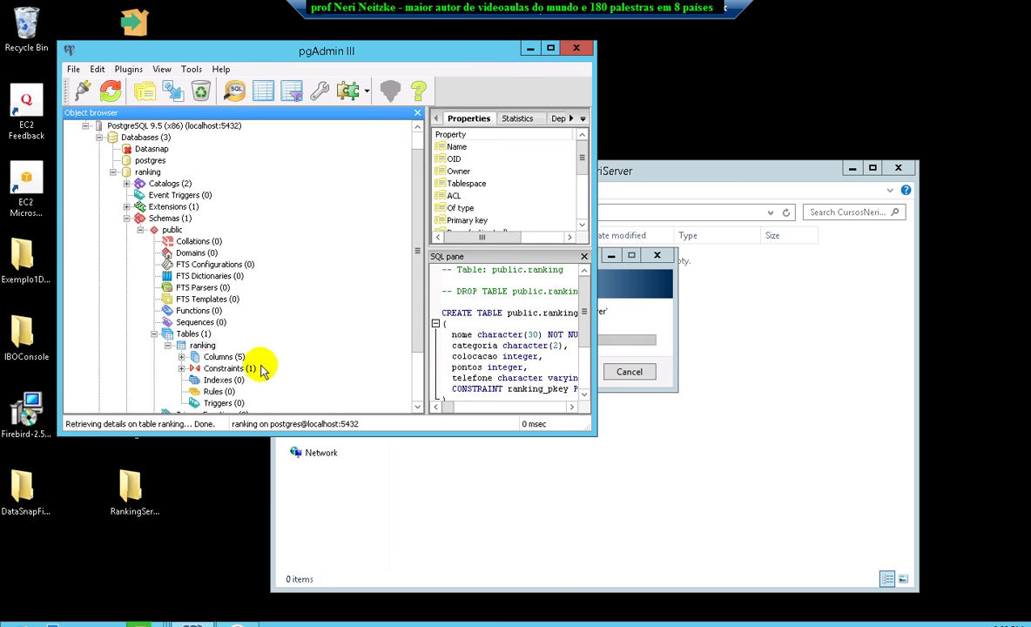
{"action": "left_click", "coordinate": [154, 333]}
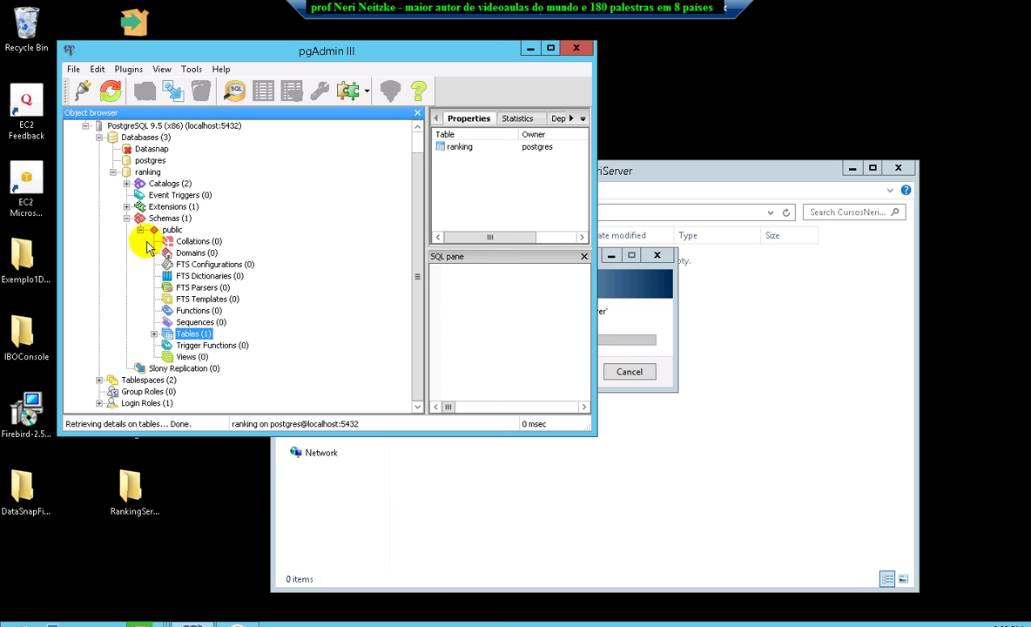
{"action": "left_click", "coordinate": [126, 218]}
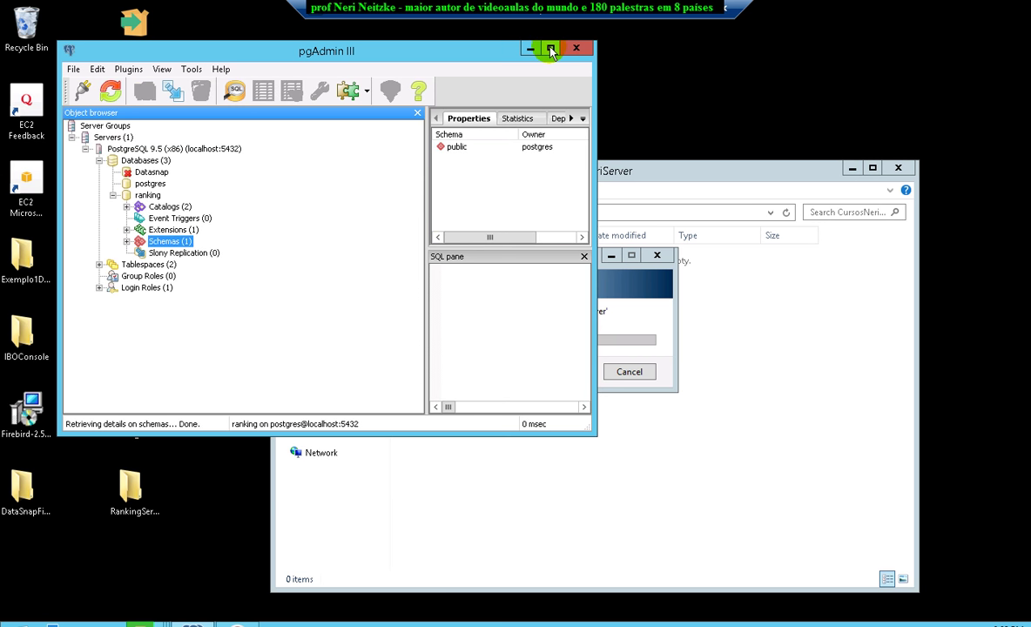
{"action": "left_click", "coordinate": [111, 196]}
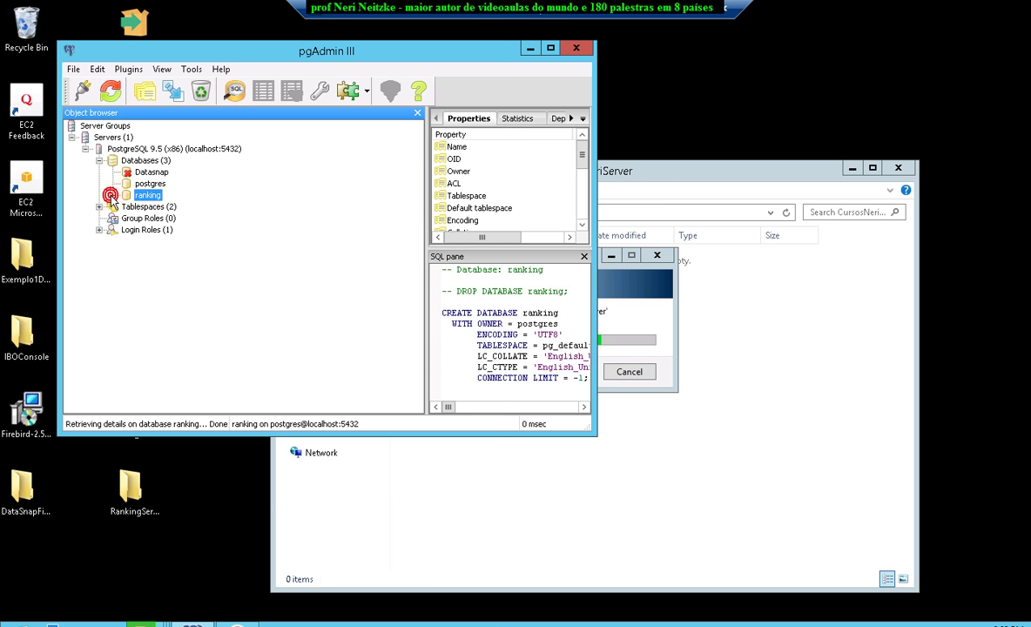
Create a new database named mobileiosandroid under Databases and select it.
{"action": "left_click", "coordinate": [144, 162]}
{"action": "right_click", "coordinate": [146, 163]}
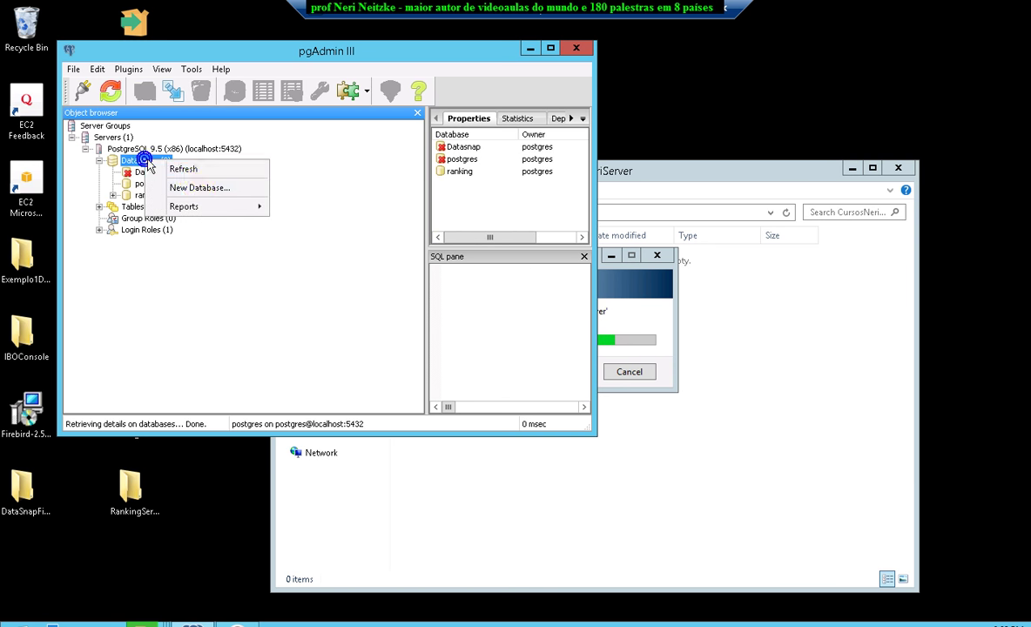
{"action": "left_click", "coordinate": [199, 186]}
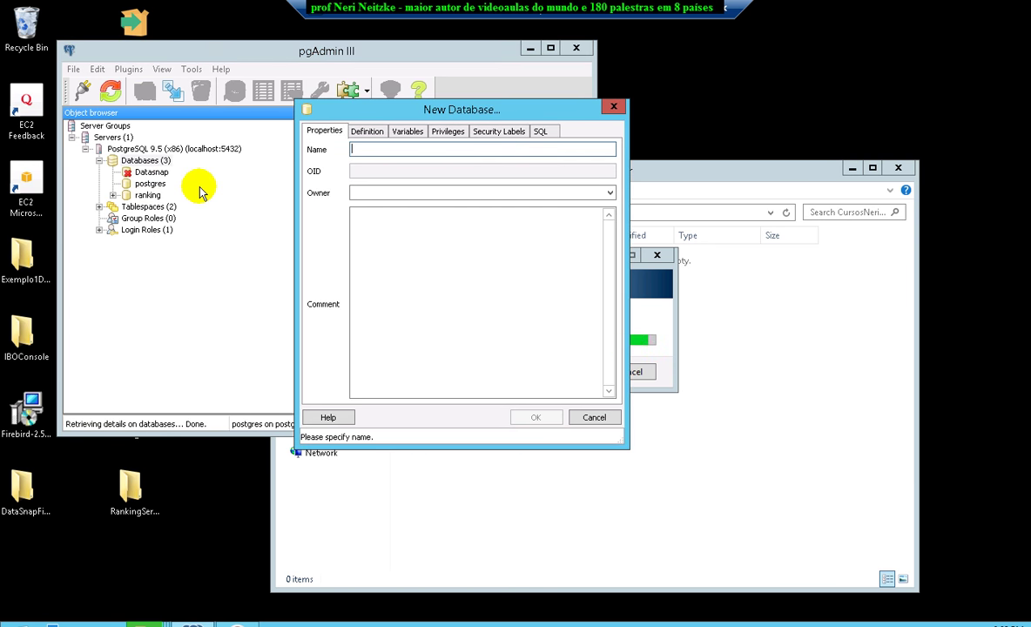
{"action": "type", "text": "mobileiosandroid"}
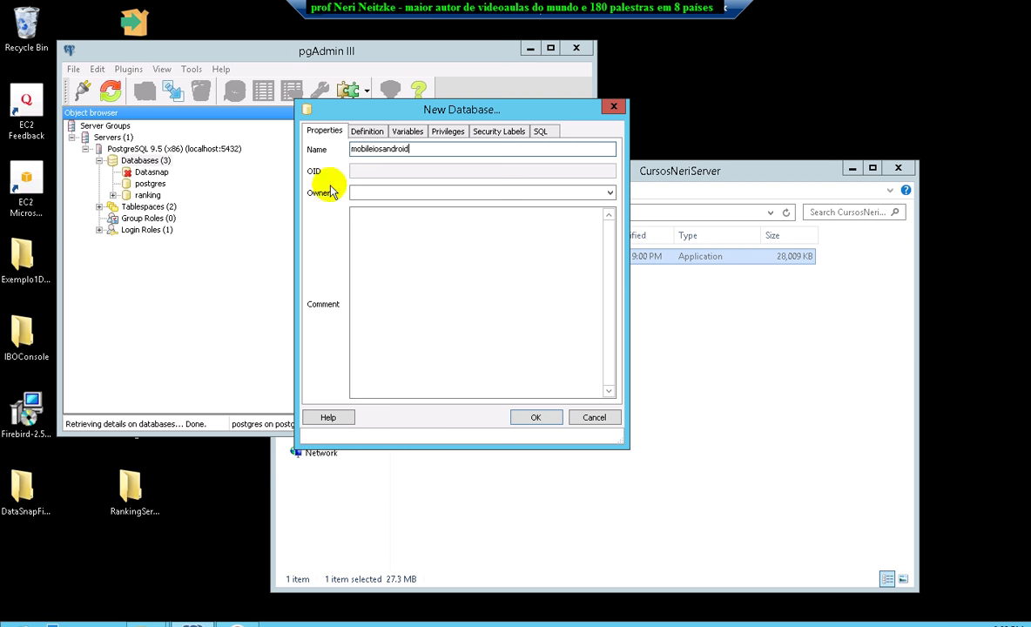
{"action": "left_click", "coordinate": [533, 418]}
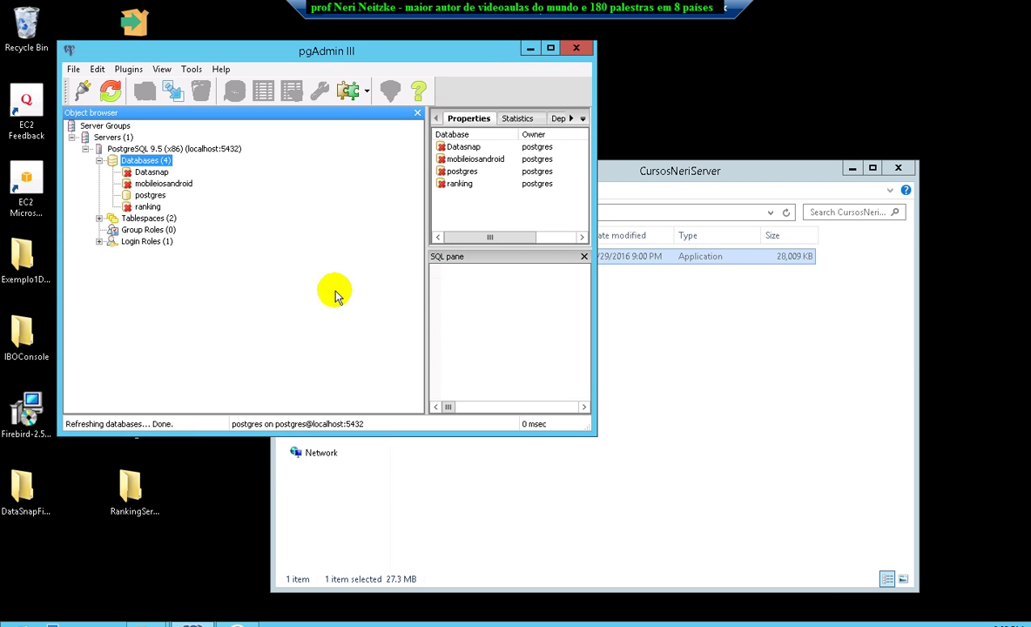
{"action": "left_click", "coordinate": [183, 185]}
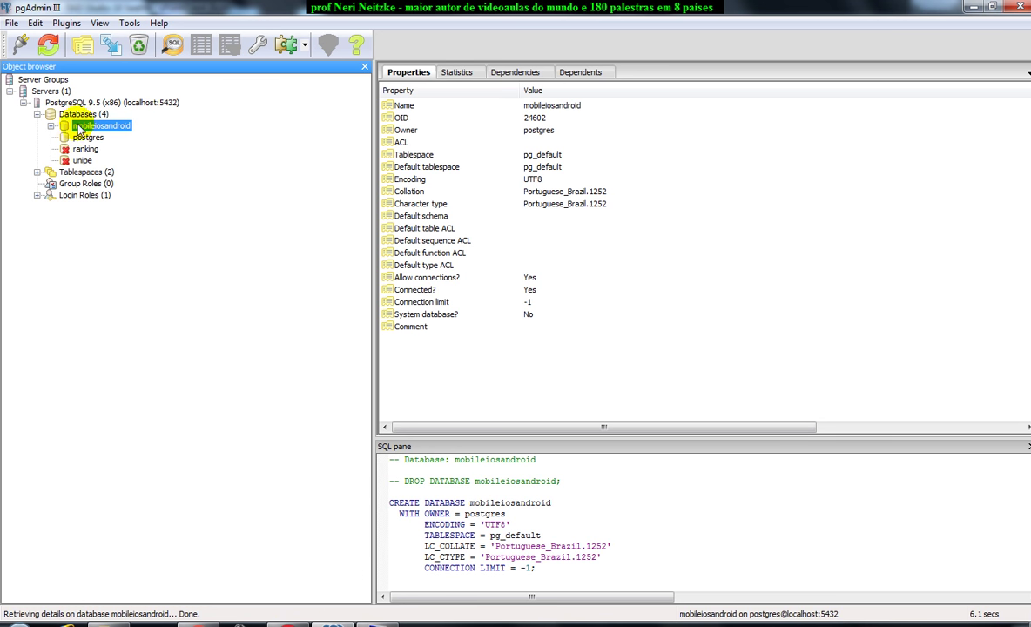
Start a backup of the mobileiosandroid database with filename mobileiosandroid and pick its save location.
{"action": "right_click", "coordinate": [85, 127]}
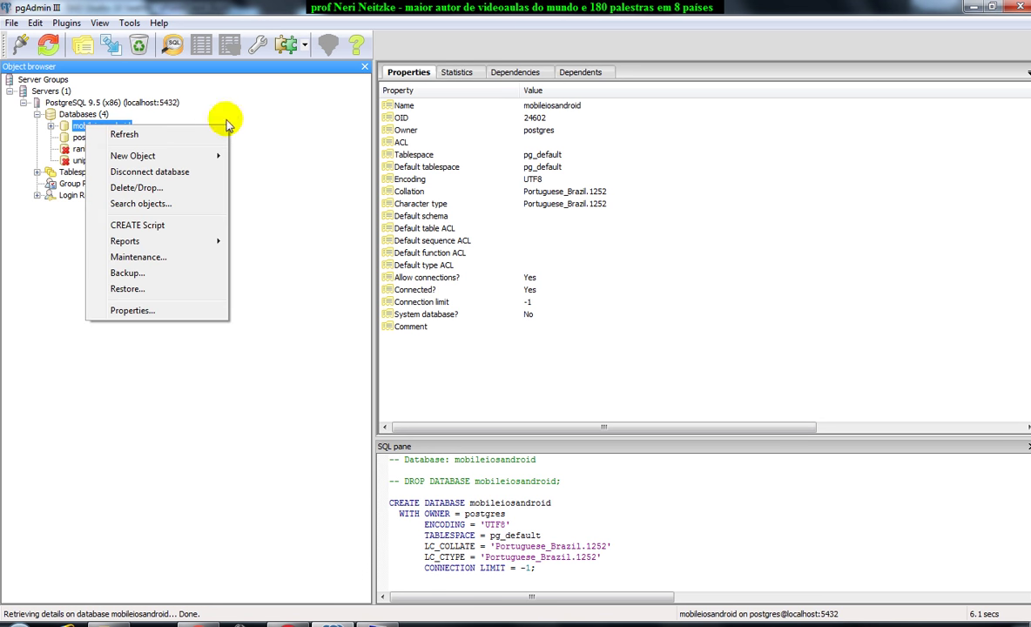
{"action": "left_click", "coordinate": [259, 116]}
{"action": "right_click", "coordinate": [88, 127]}
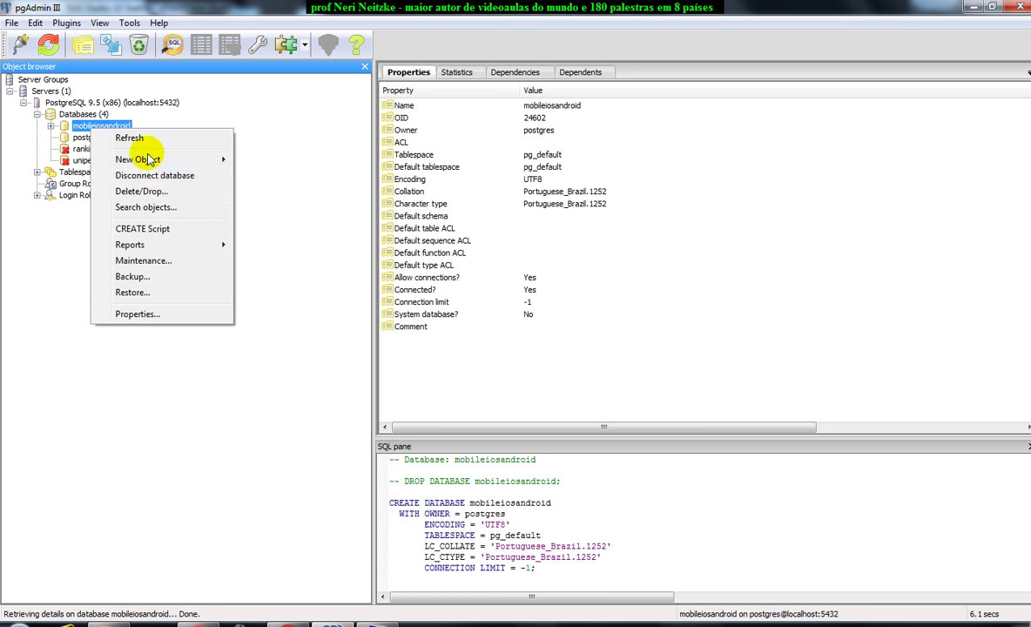
{"action": "left_click", "coordinate": [132, 276]}
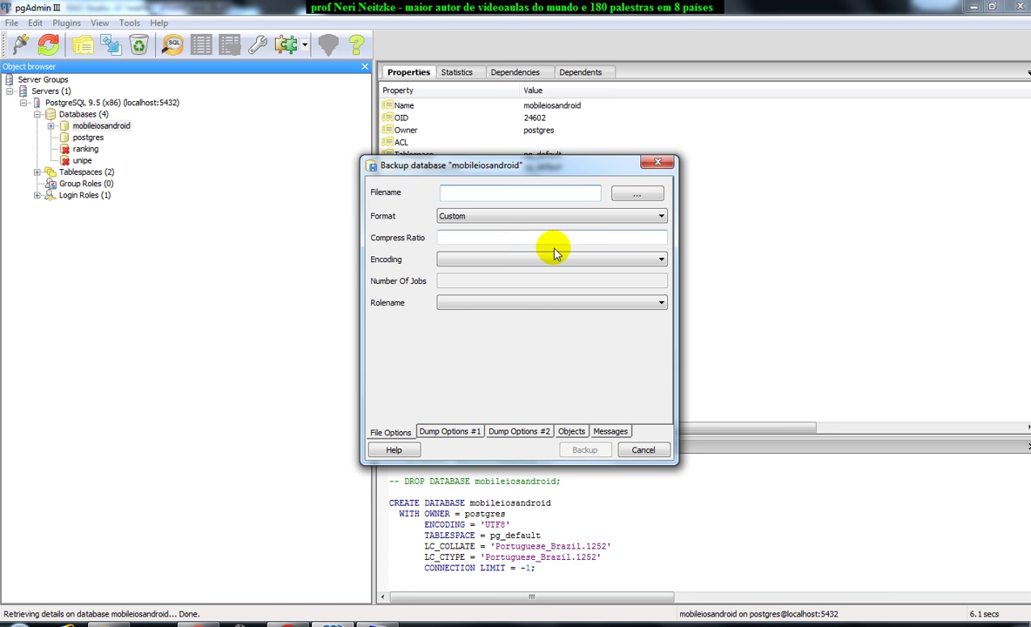
{"action": "left_click", "coordinate": [519, 192]}
{"action": "type", "text": "mobileiosandroid"}
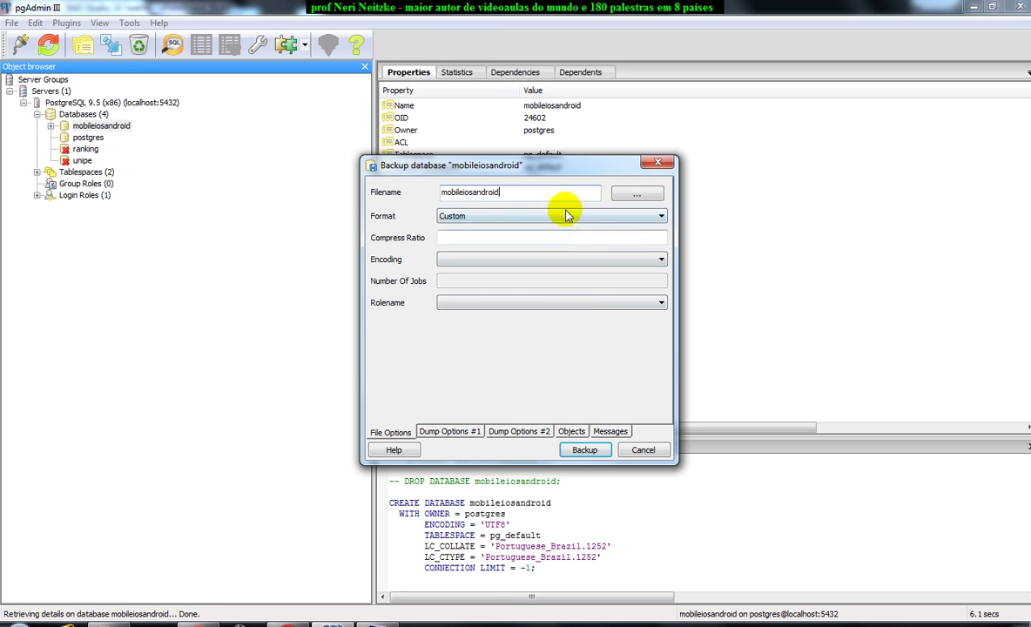
{"action": "left_click", "coordinate": [633, 195]}
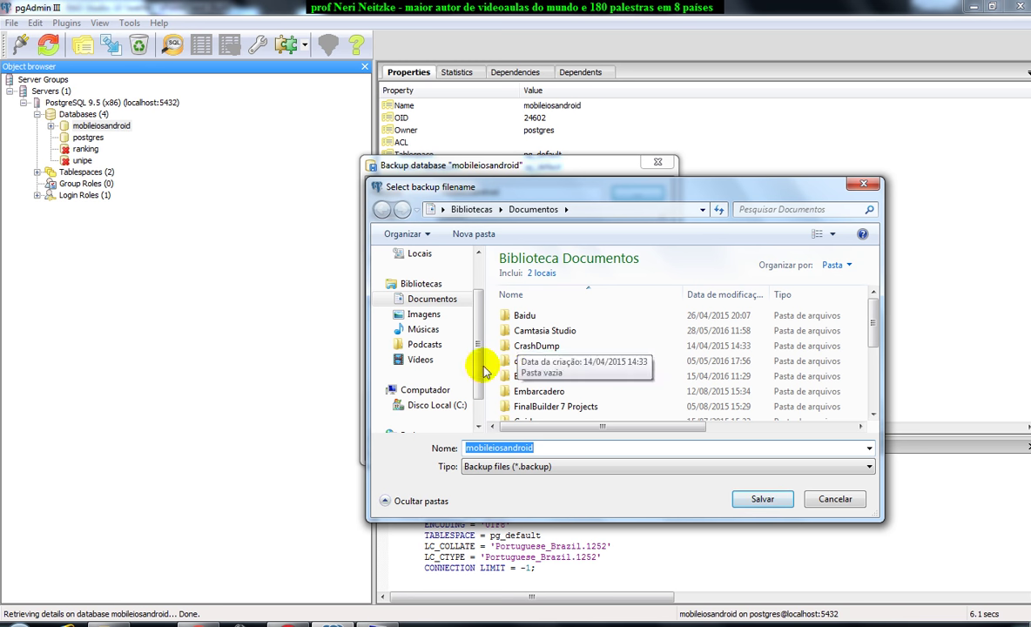
Browse the save dialog to C:\videoaulas\Mobile iOS e Android com Delphi.
{"action": "scroll", "coordinate": [440, 375], "scroll_direction": "up", "scroll_amount": 1}
{"action": "left_click_drag", "start_coordinate": [472, 296], "coordinate": [472, 322]}
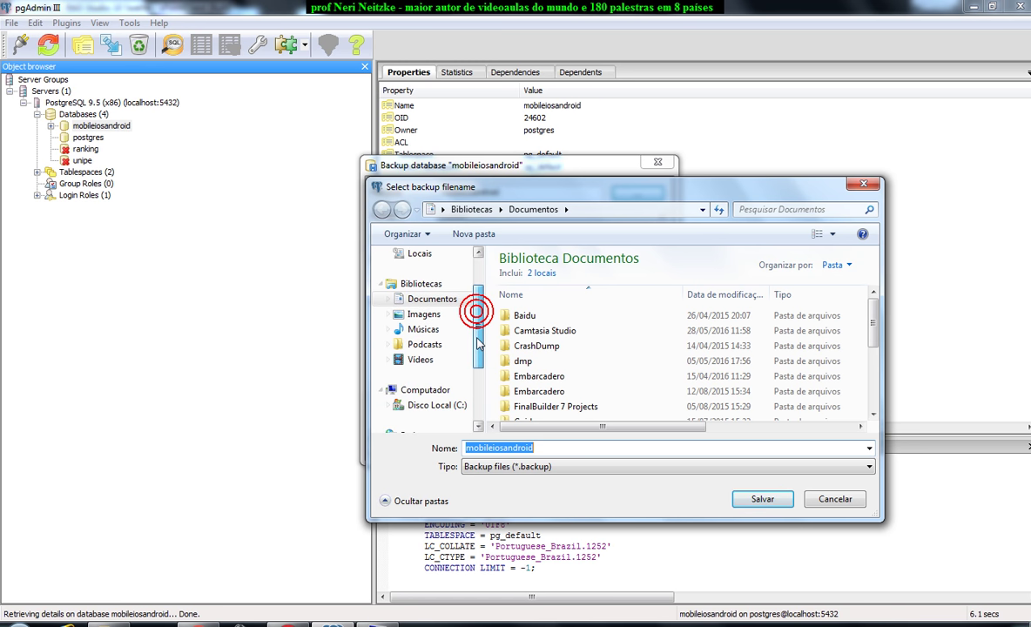
{"action": "left_click", "coordinate": [451, 408]}
{"action": "left_click", "coordinate": [512, 322]}
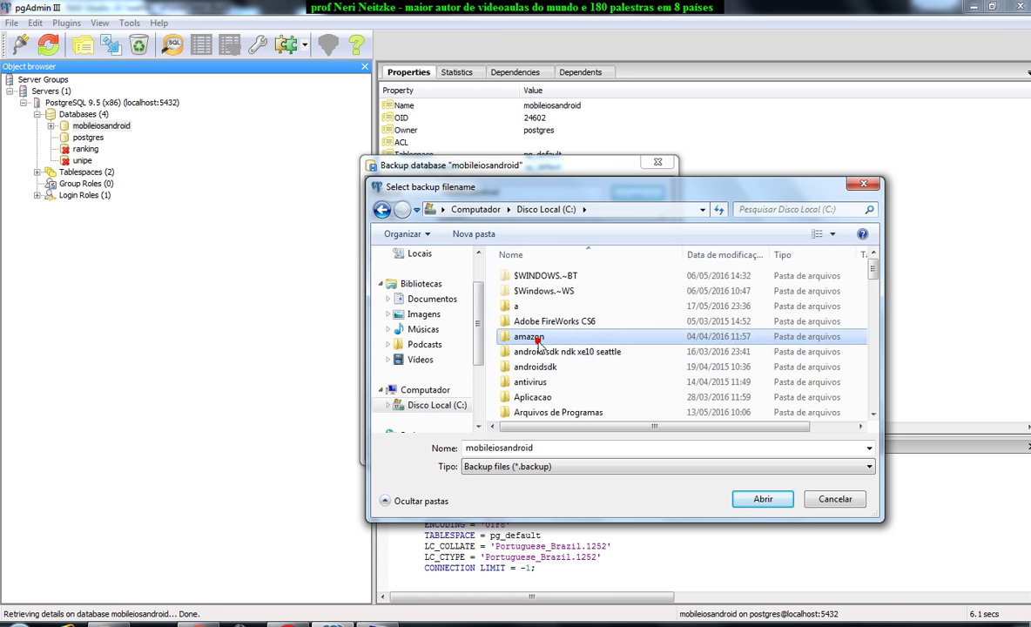
{"action": "key", "text": "v"}
{"action": "double_click", "coordinate": [527, 272]}
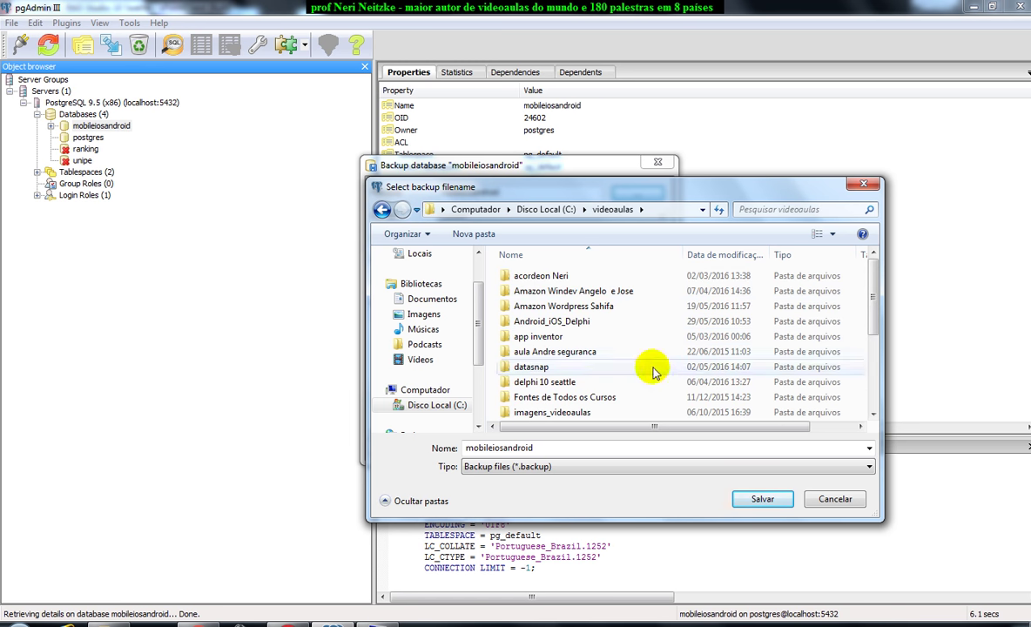
{"action": "key", "text": "m"}
{"action": "double_click", "coordinate": [505, 337]}
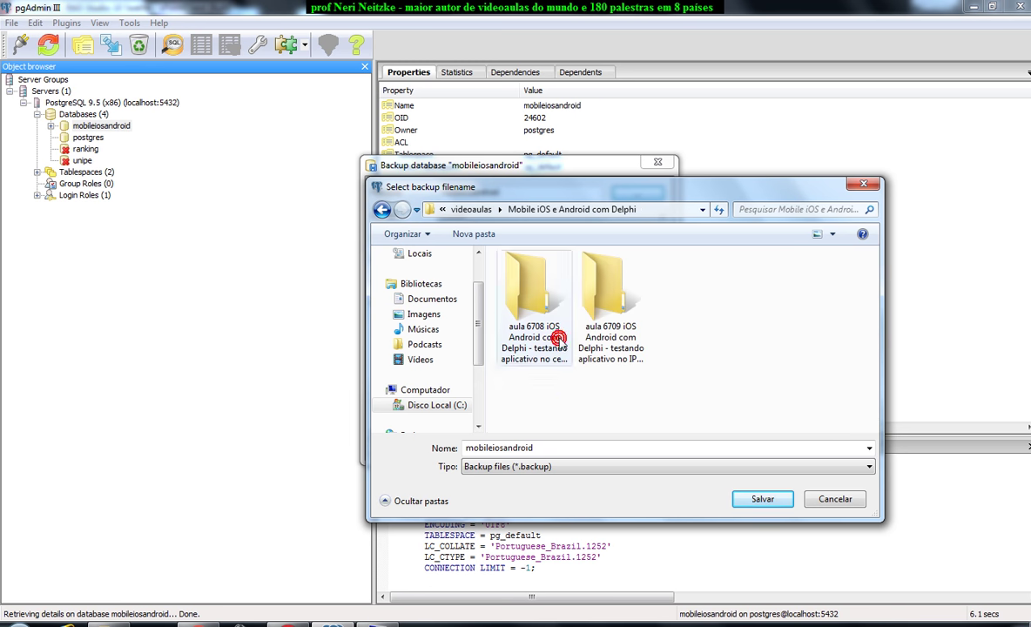
Create a new folder named banco there and save the backup file inside it.
{"action": "right_click", "coordinate": [563, 410]}
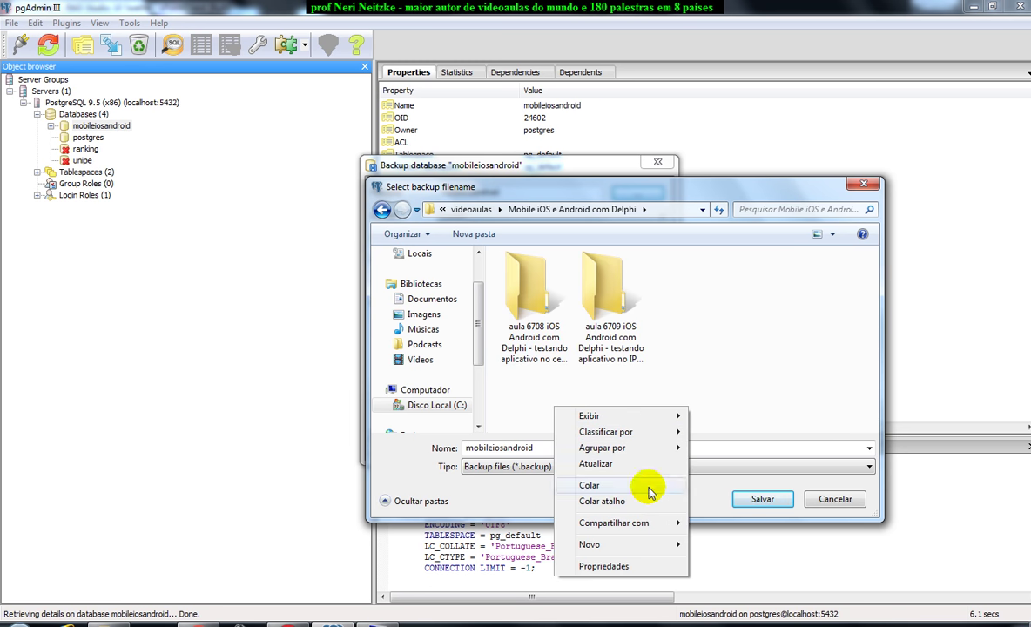
{"action": "mouse_move", "coordinate": [660, 549]}
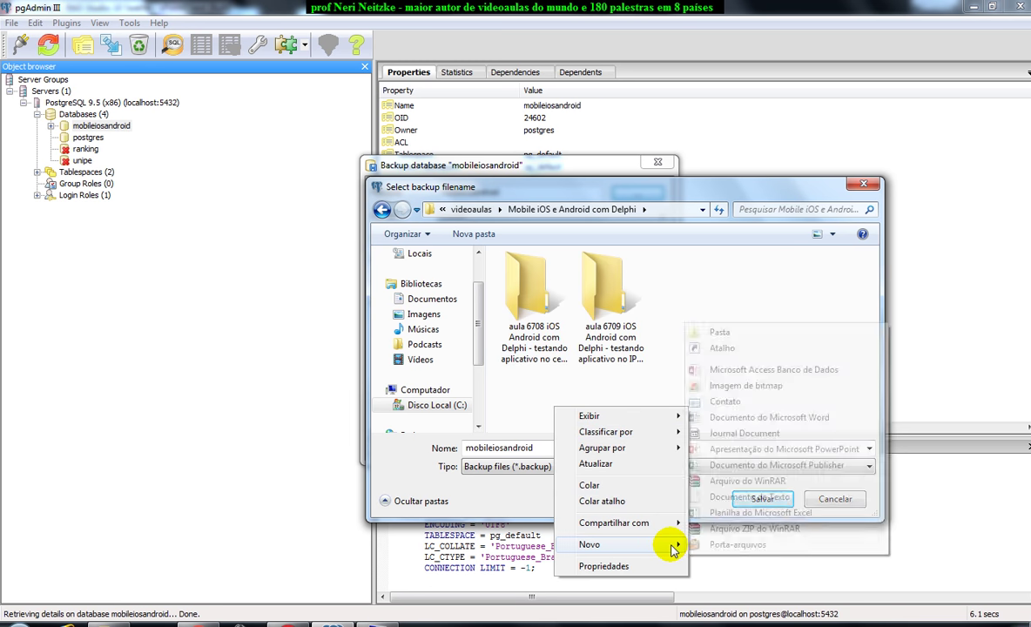
{"action": "left_click", "coordinate": [720, 333]}
{"action": "type", "text": "banco"}
{"action": "key", "text": "Return"}
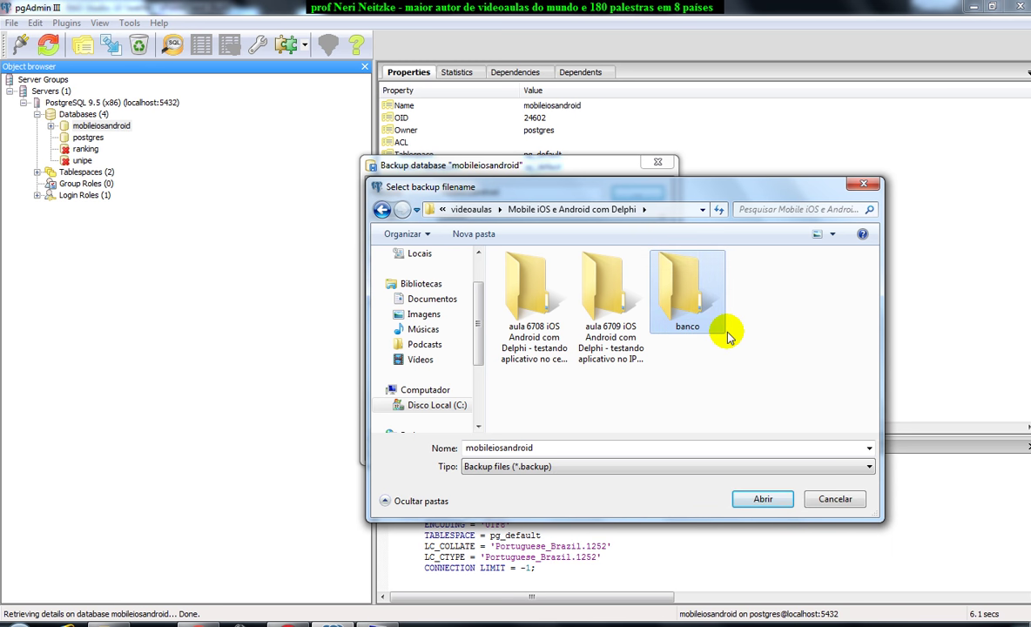
{"action": "double_click", "coordinate": [726, 330]}
{"action": "left_click", "coordinate": [771, 499]}
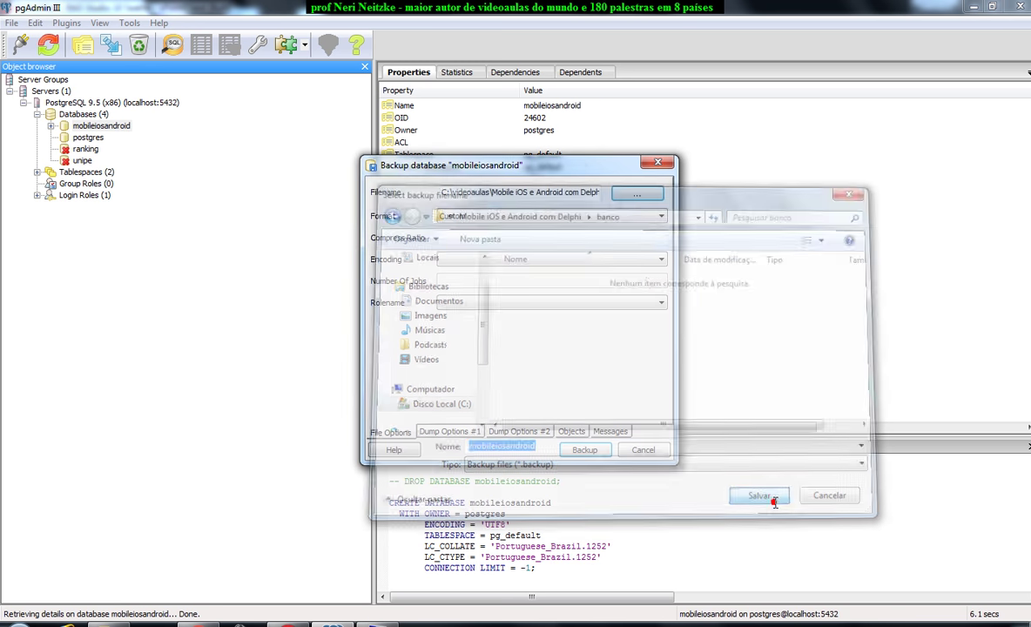
Run the mobileiosandroid backup, close it after exit code 0, and return to File Explorer.
{"action": "left_click", "coordinate": [589, 450]}
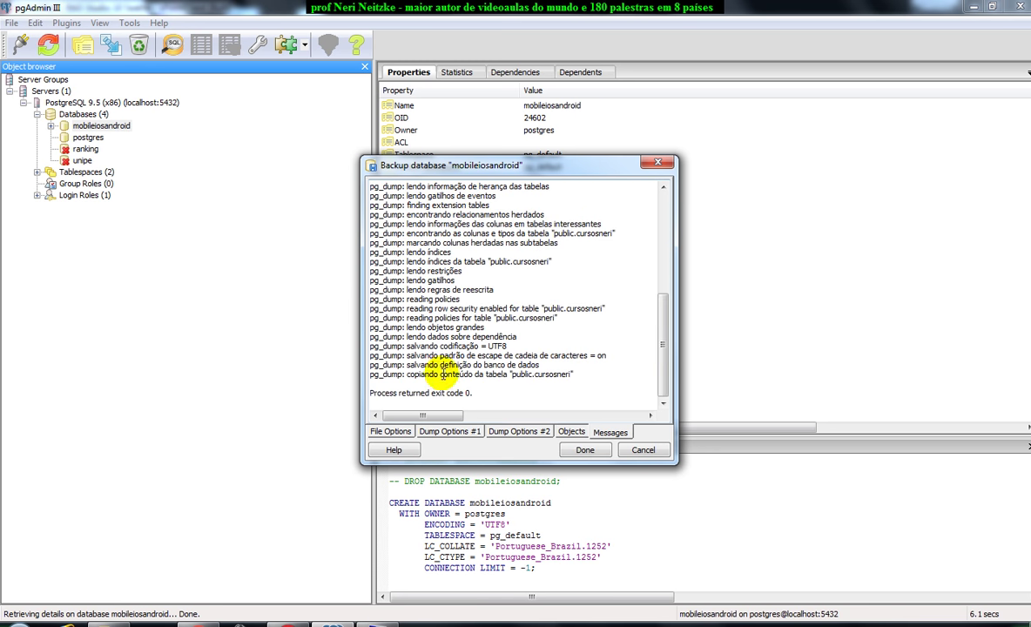
{"action": "left_click", "coordinate": [585, 450]}
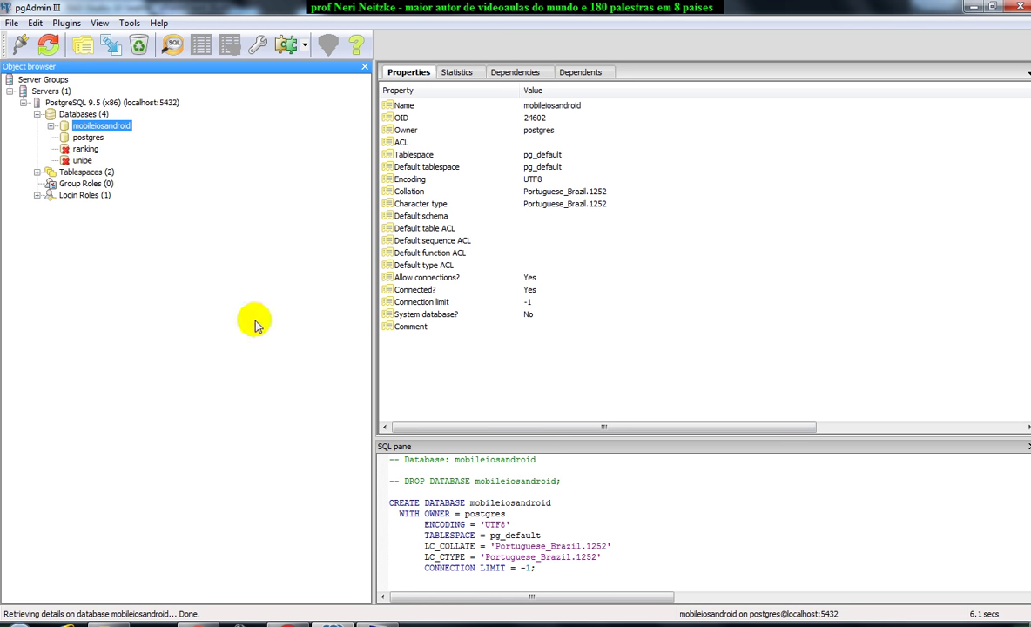
{"action": "left_click", "coordinate": [111, 623]}
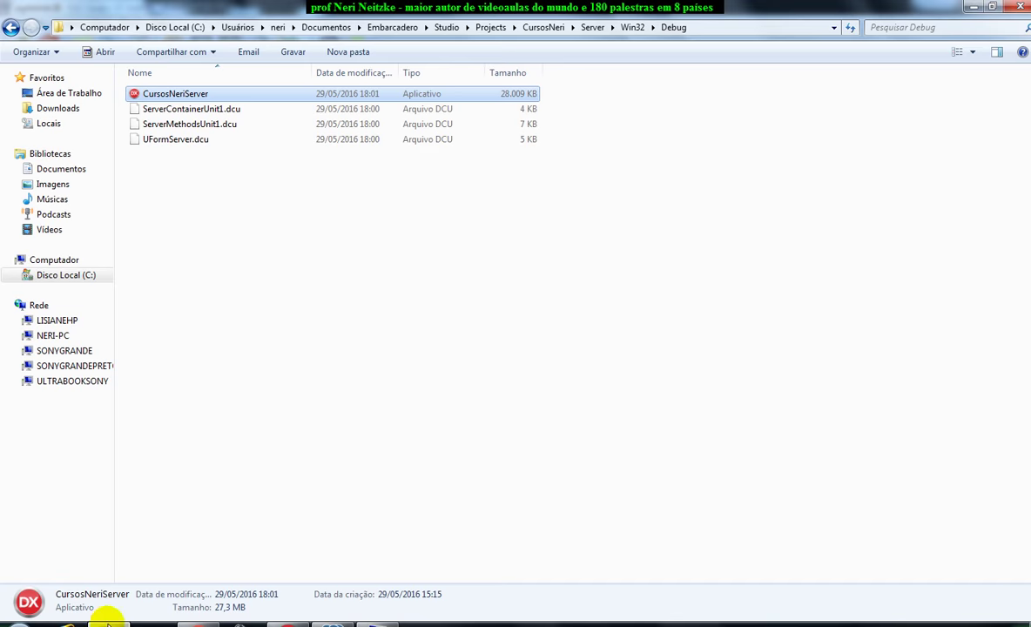
Copy mobileiosandroid.backup from C:\videoaulas\Mobile iOS e Android com Delphi\banco.
{"action": "left_click", "coordinate": [77, 277]}
{"action": "scroll", "coordinate": [166, 313], "scroll_direction": "down", "scroll_amount": 10}
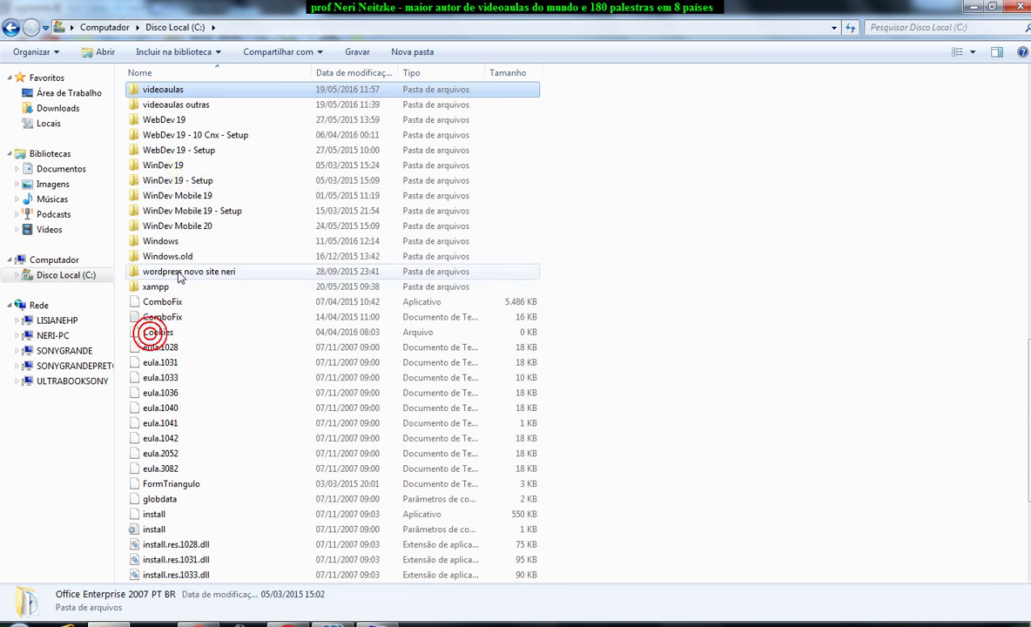
{"action": "double_click", "coordinate": [169, 91]}
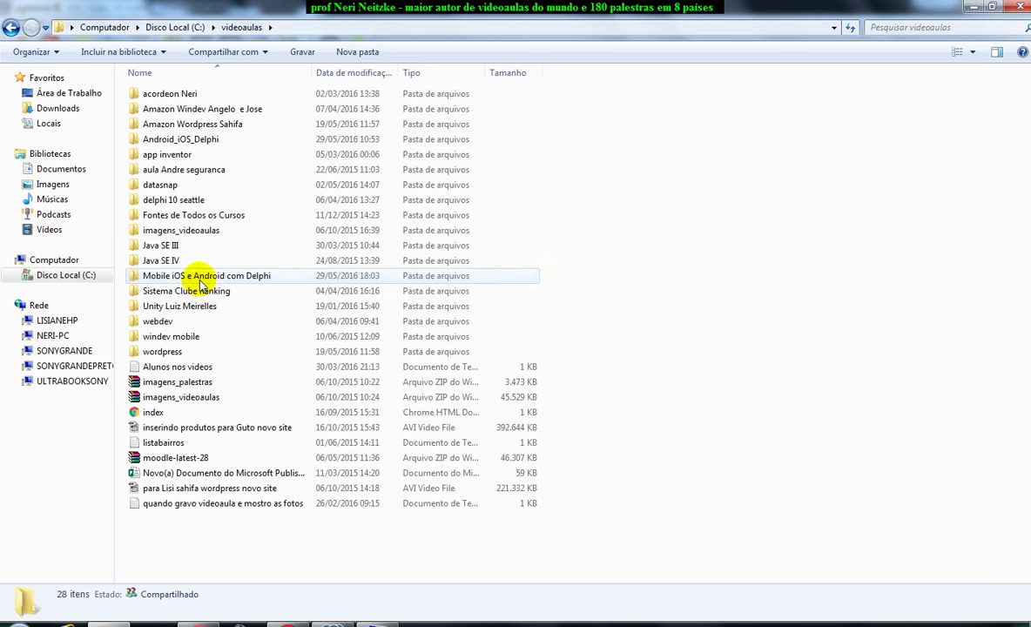
{"action": "double_click", "coordinate": [206, 276]}
{"action": "double_click", "coordinate": [180, 128]}
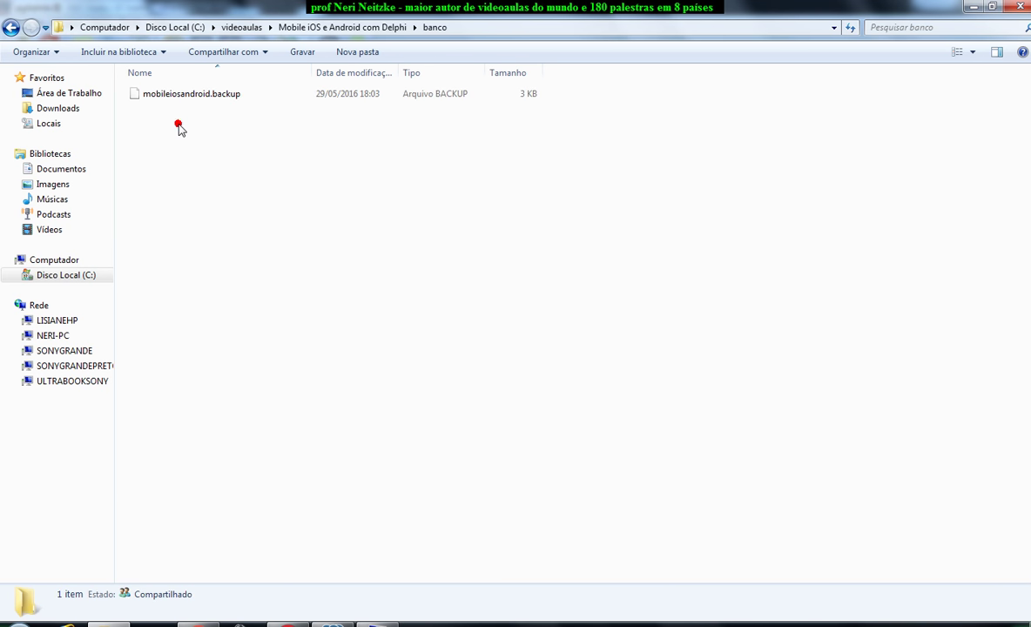
{"action": "left_click", "coordinate": [181, 97]}
{"action": "right_click", "coordinate": [186, 95]}
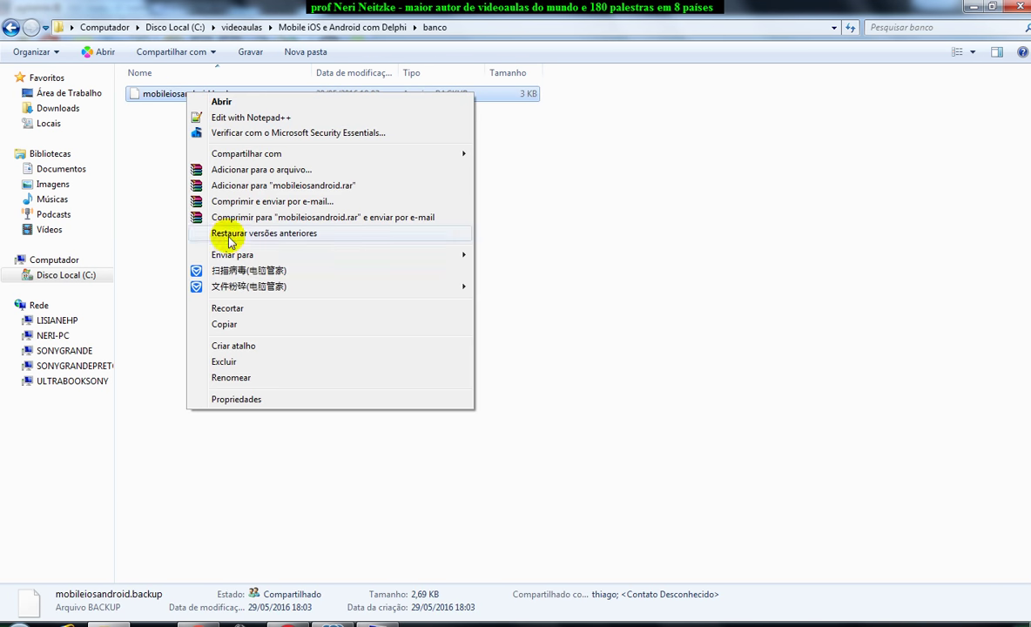
{"action": "left_click", "coordinate": [233, 323]}
Paste the backup file into the CursosNeriServer folder on the remote server desktop.
{"action": "left_click", "coordinate": [975, 7]}
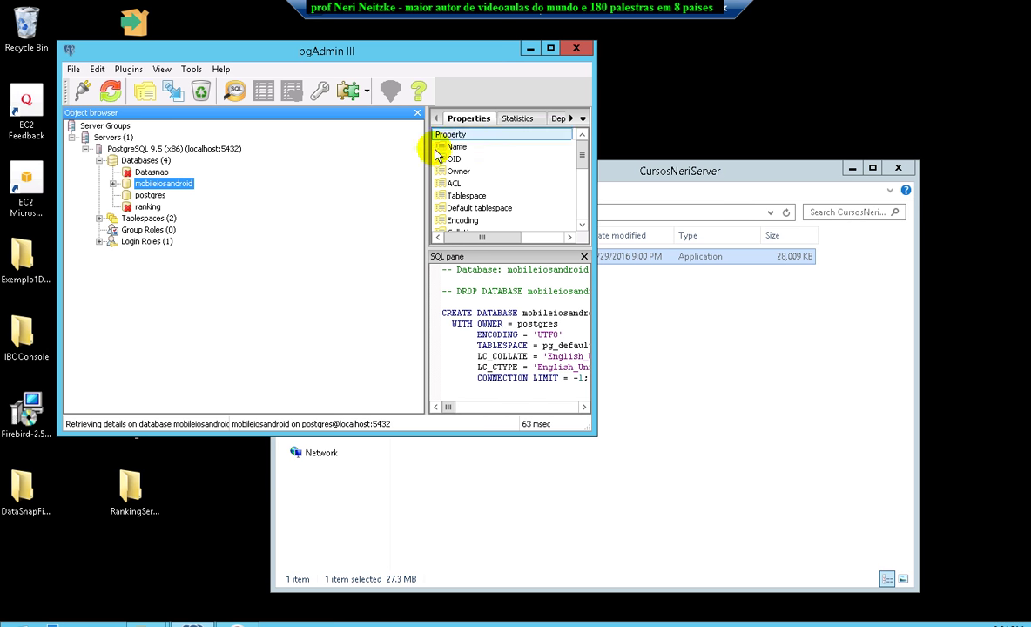
{"action": "left_click", "coordinate": [709, 350]}
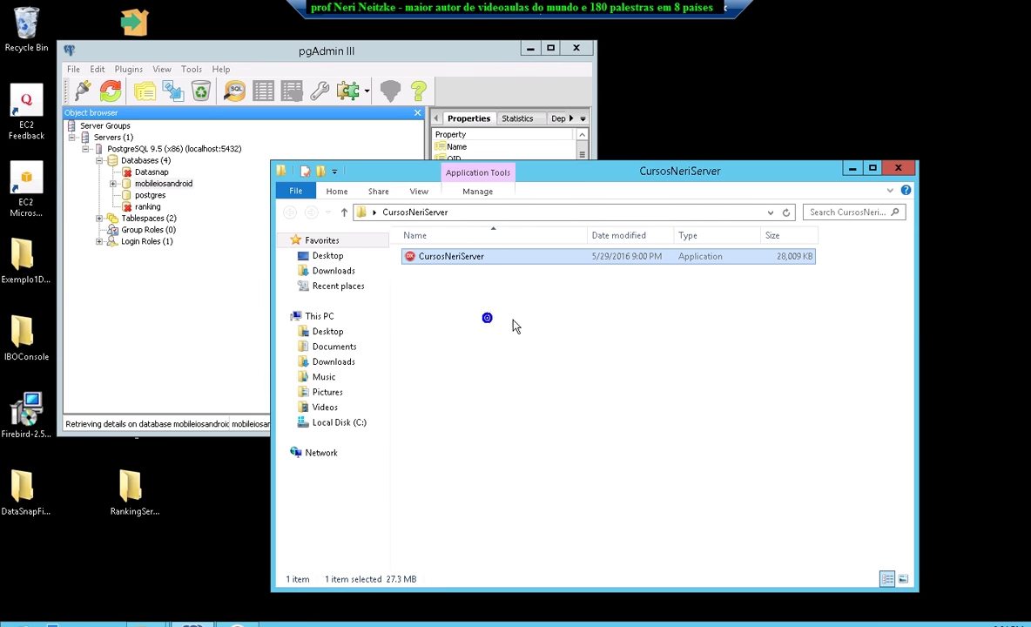
{"action": "right_click", "coordinate": [489, 319]}
{"action": "left_click", "coordinate": [536, 410]}
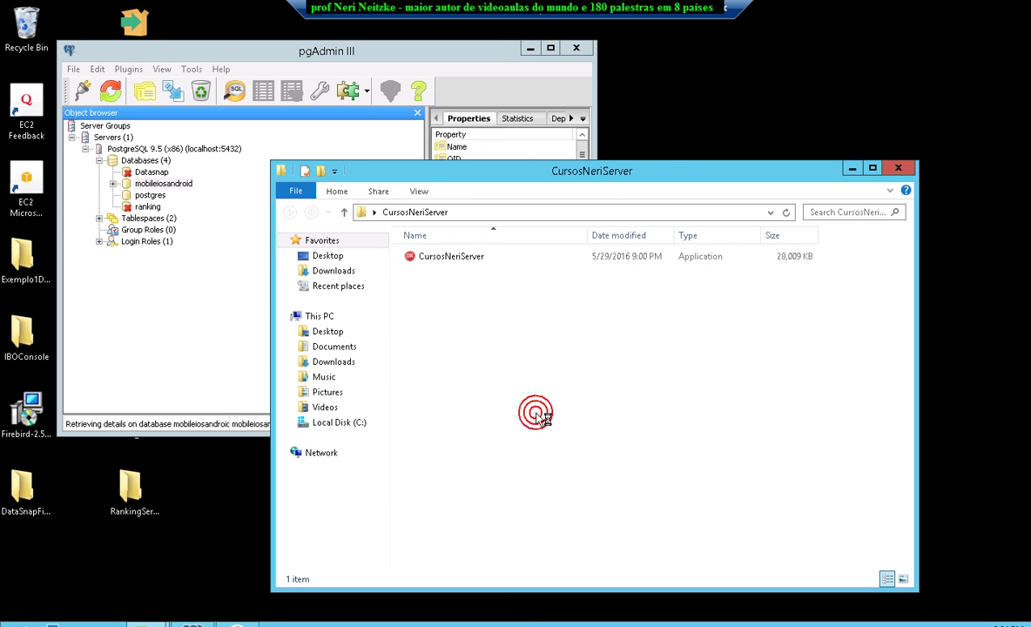
Restore the remote mobileiosandroid database from Desktop\CursosNeriServer\mobileiosandroid.backup.
{"action": "left_click", "coordinate": [202, 267]}
{"action": "right_click", "coordinate": [149, 186]}
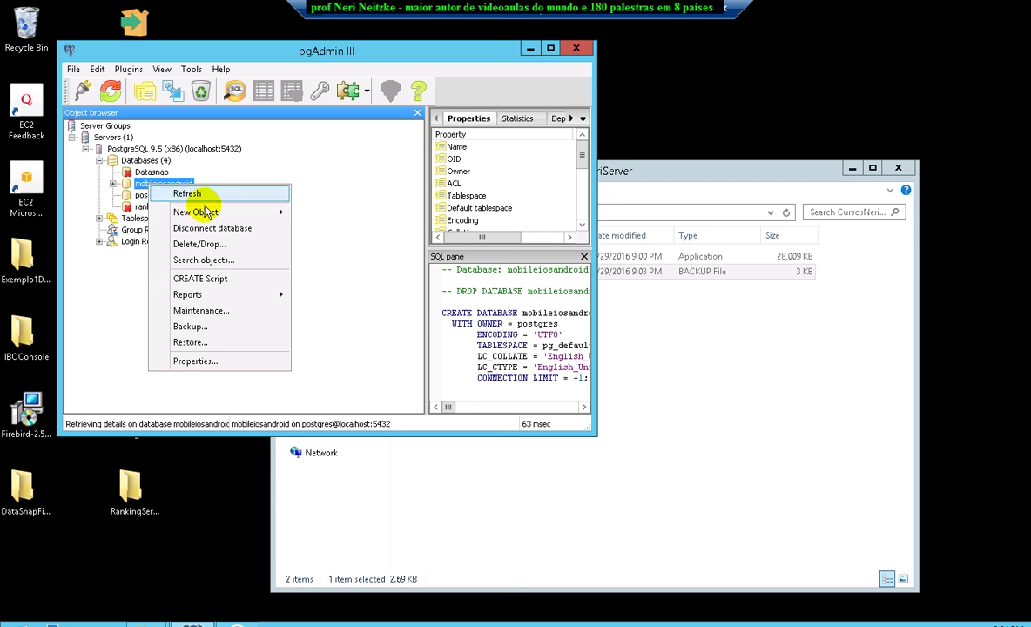
{"action": "left_click", "coordinate": [242, 342]}
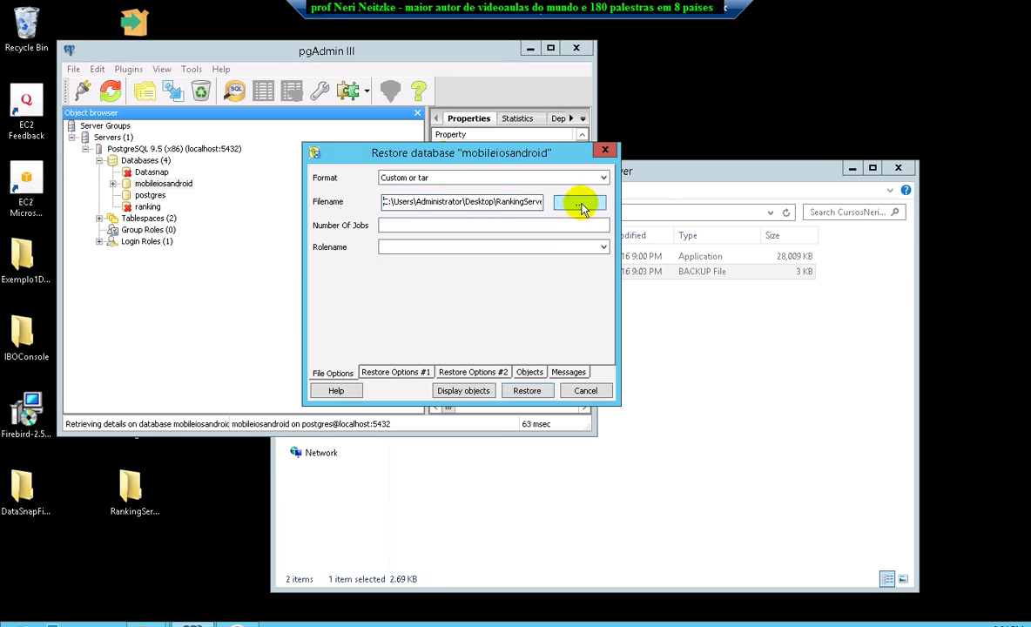
{"action": "left_click", "coordinate": [578, 208]}
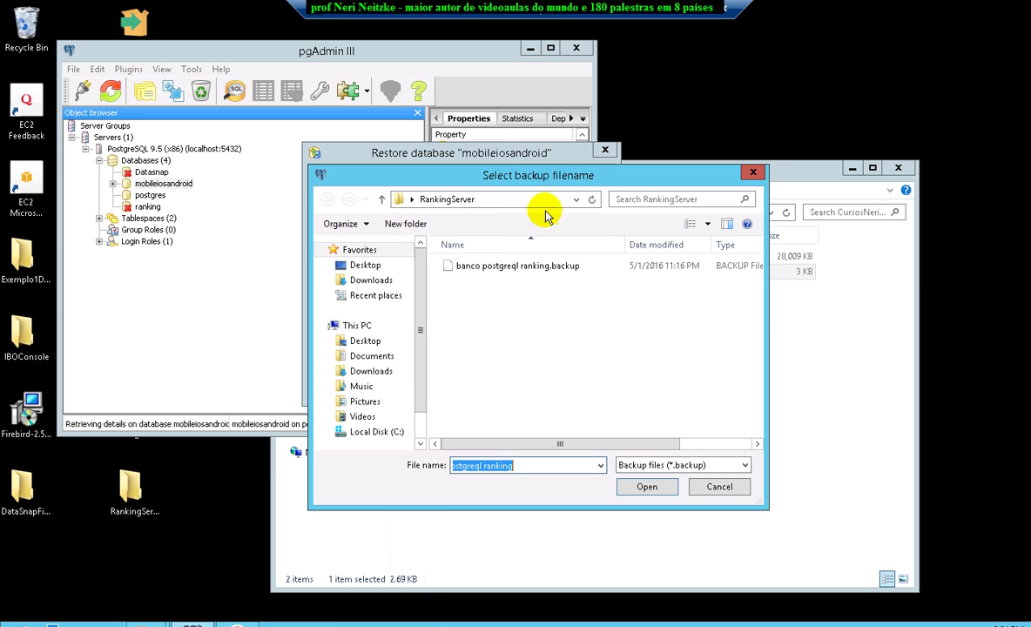
{"action": "left_click", "coordinate": [367, 265]}
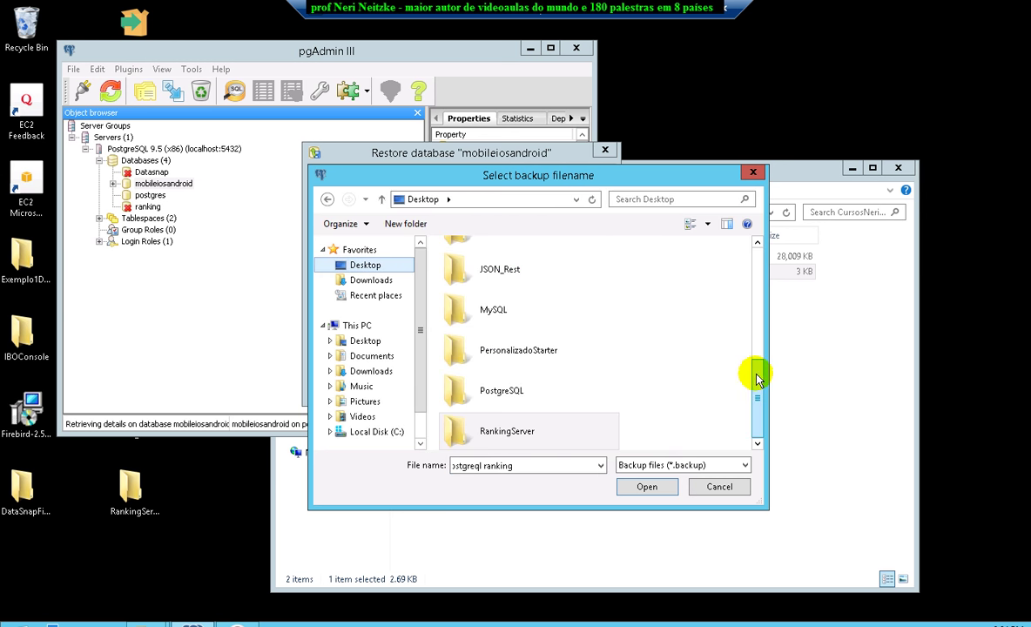
{"action": "left_click_drag", "start_coordinate": [754, 407], "coordinate": [754, 304]}
{"action": "double_click", "coordinate": [540, 316]}
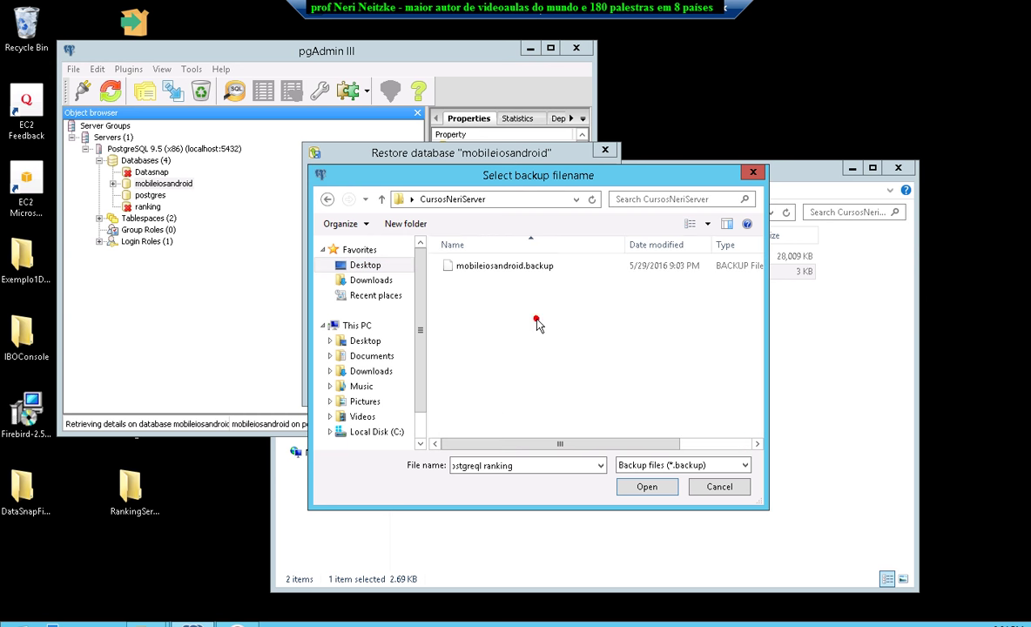
{"action": "double_click", "coordinate": [514, 267]}
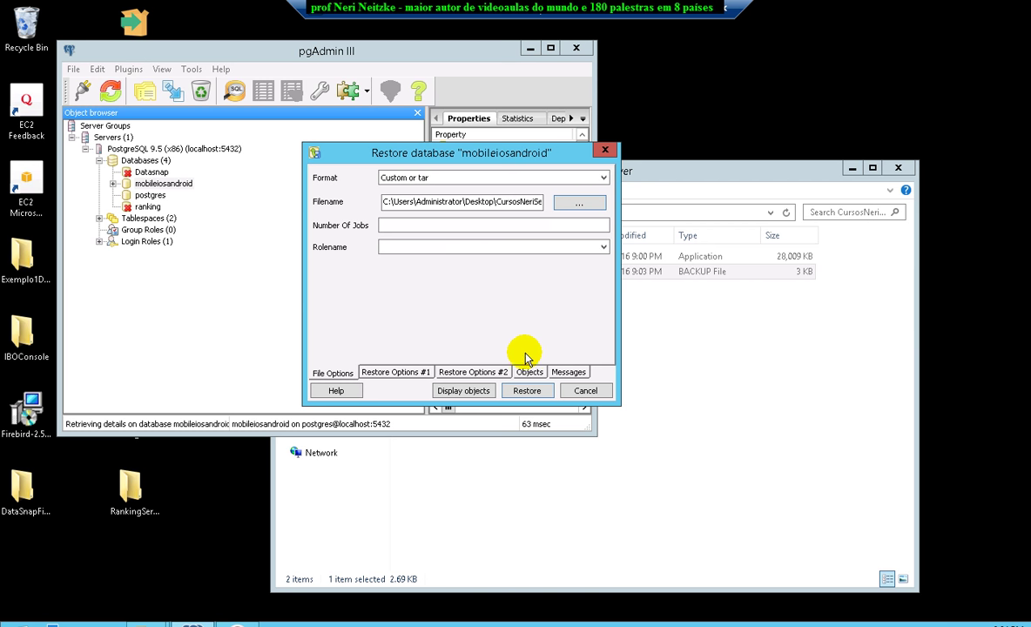
Run the restore, close its window, and expand mobileiosandroid down to Schemas > public > Tables.
{"action": "left_click", "coordinate": [531, 391]}
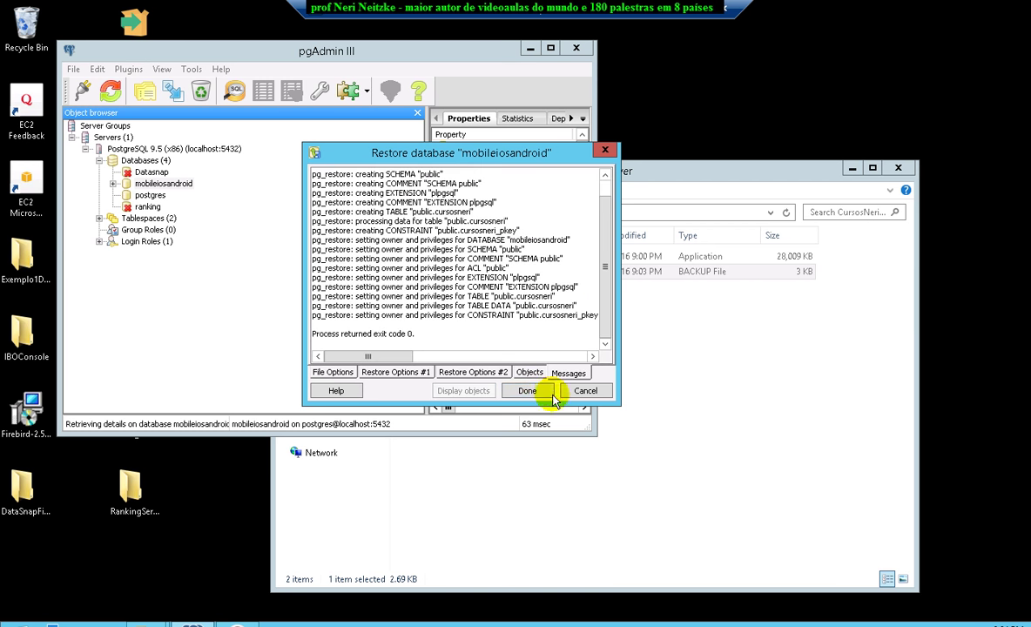
{"action": "left_click", "coordinate": [542, 391]}
{"action": "left_click", "coordinate": [113, 184]}
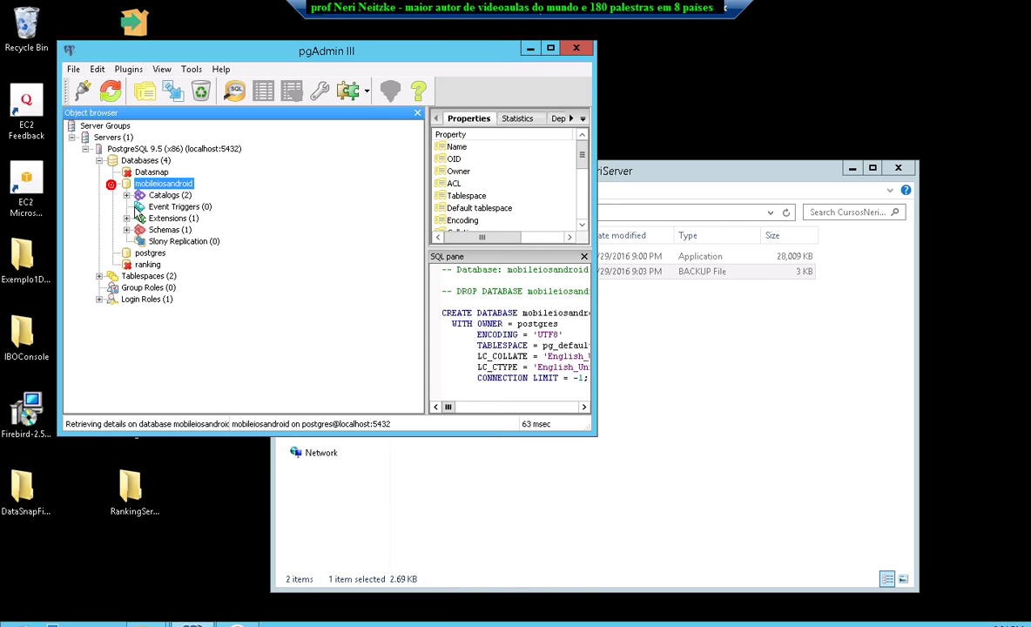
{"action": "left_click", "coordinate": [127, 230]}
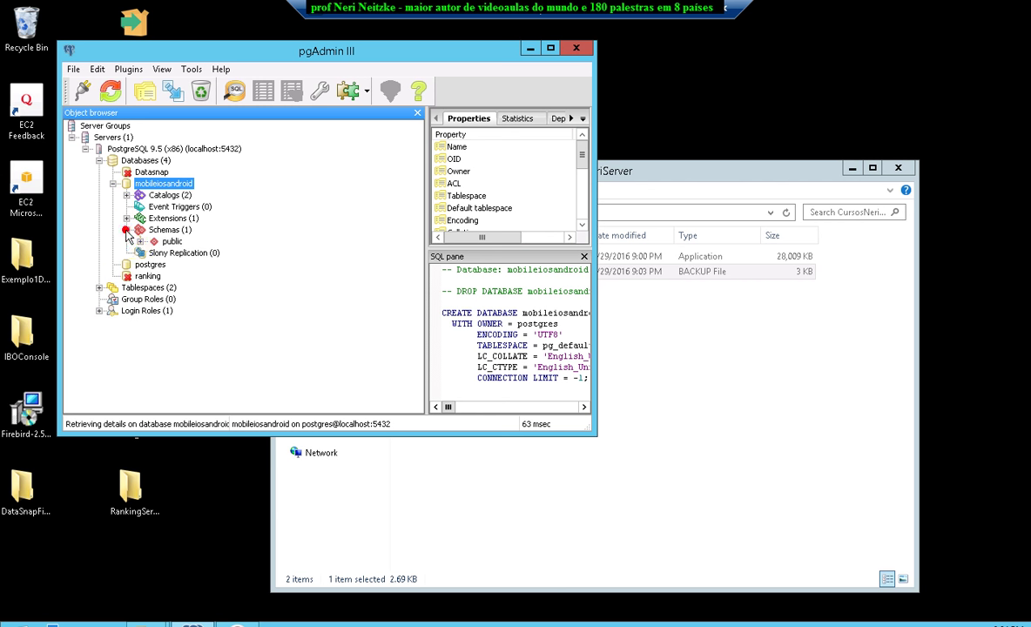
{"action": "left_click", "coordinate": [140, 242]}
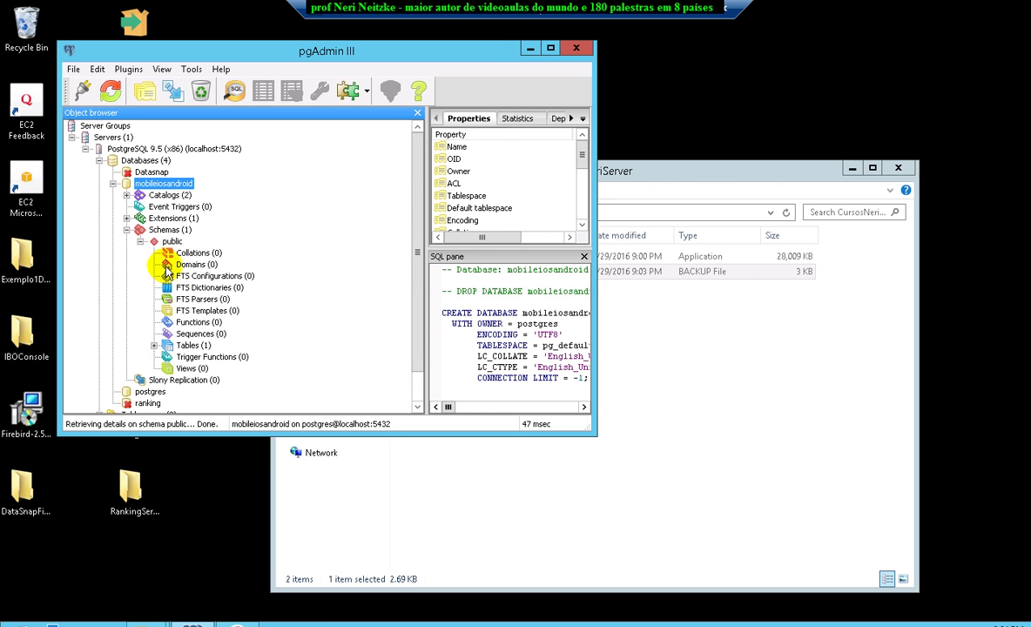
{"action": "left_click", "coordinate": [154, 345]}
View the top 100 rows of the cursosneri table, confirm its 22 courses, then close the grid.
{"action": "left_click", "coordinate": [201, 358]}
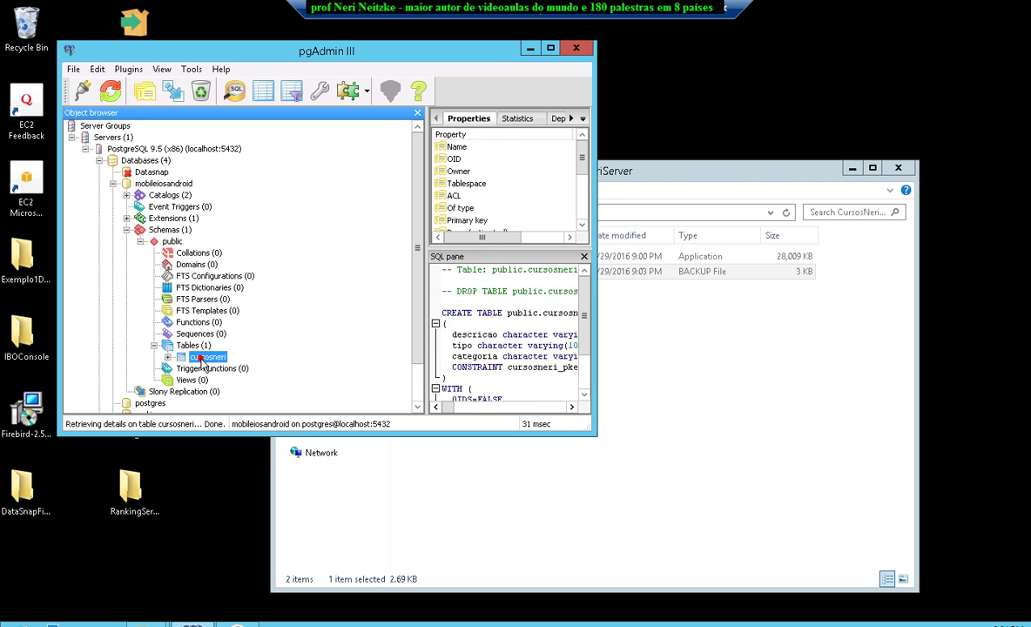
{"action": "left_click_drag", "start_coordinate": [593, 432], "coordinate": [666, 484]}
{"action": "right_click", "coordinate": [208, 357]}
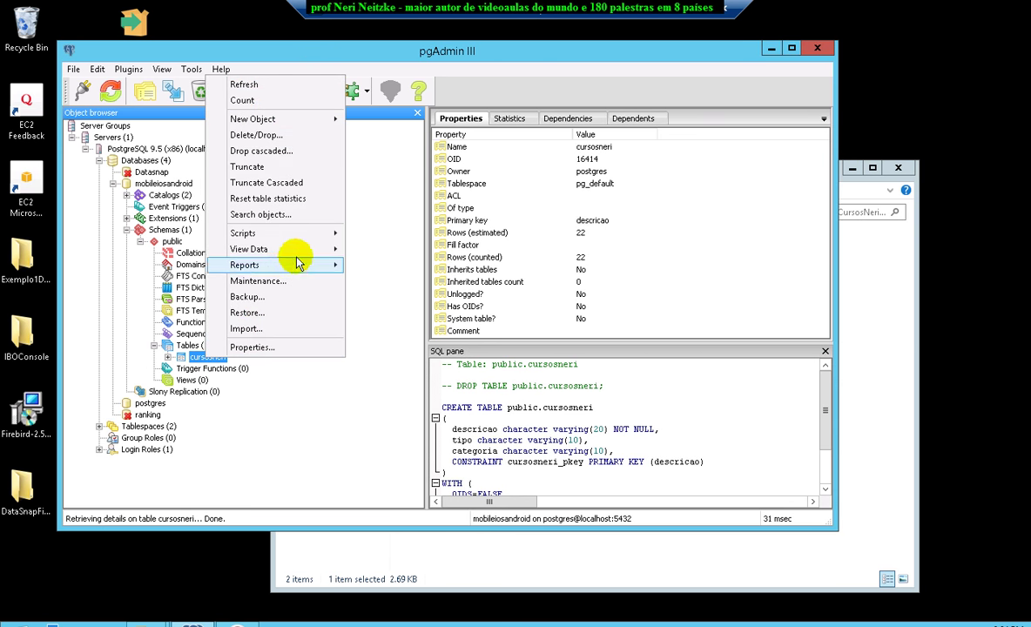
{"action": "mouse_move", "coordinate": [311, 253]}
{"action": "left_click", "coordinate": [375, 255]}
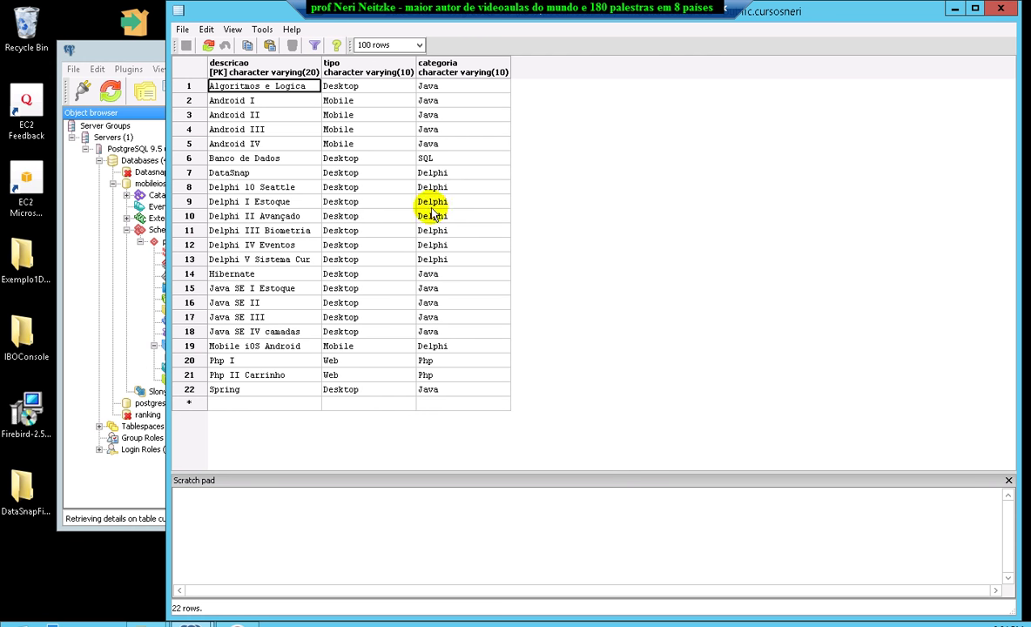
{"action": "left_click", "coordinate": [1000, 8]}
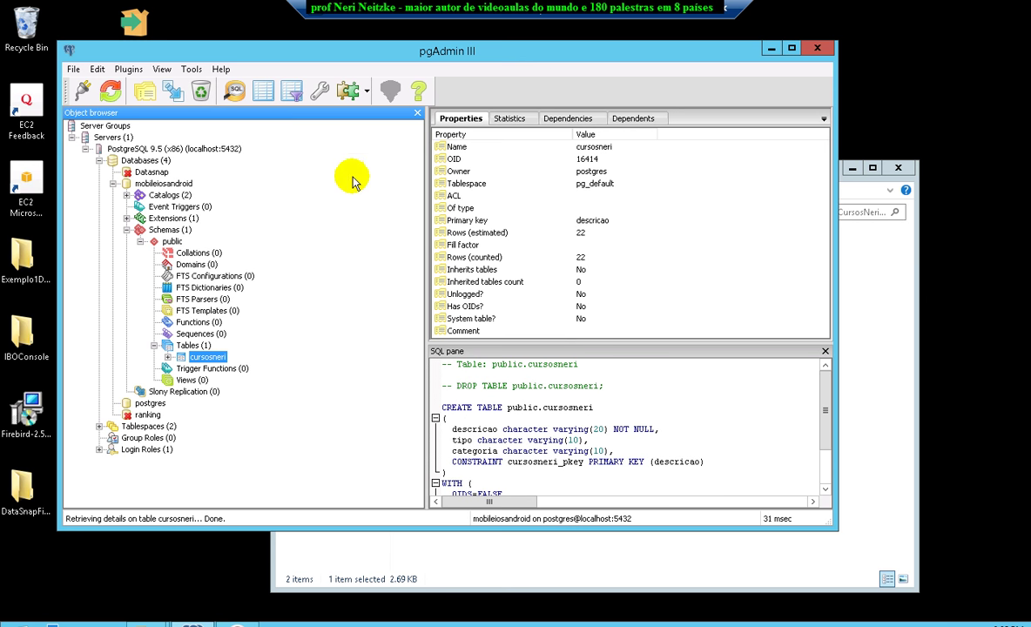
Minimize local pgAdmin, close pgAdmin III on the server, and select CursosNeriServer in its folder.
{"action": "left_click_drag", "start_coordinate": [430, 53], "coordinate": [571, 69]}
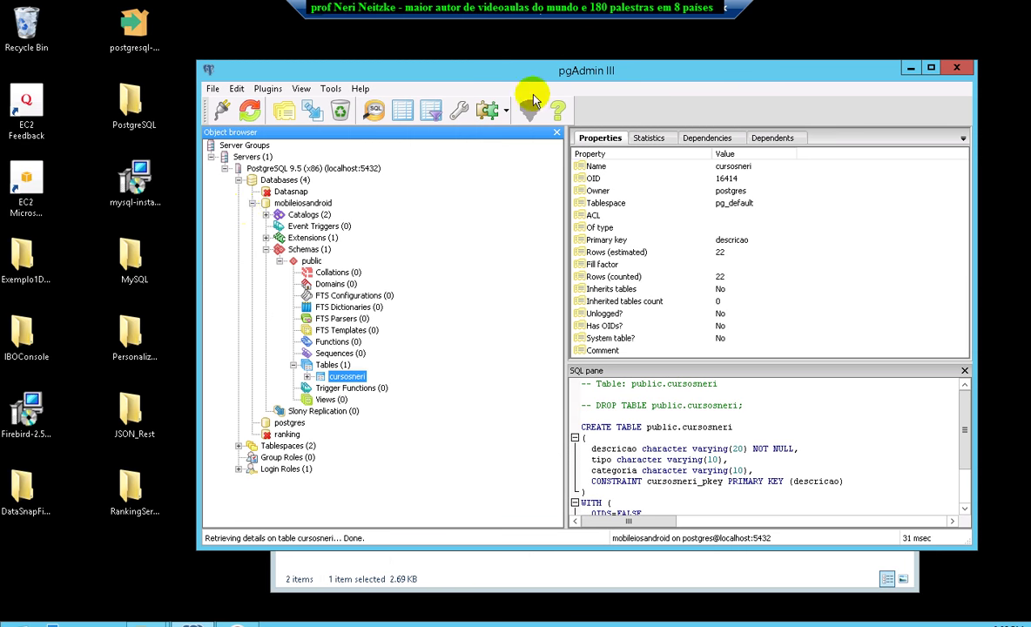
{"action": "left_click", "coordinate": [165, 255]}
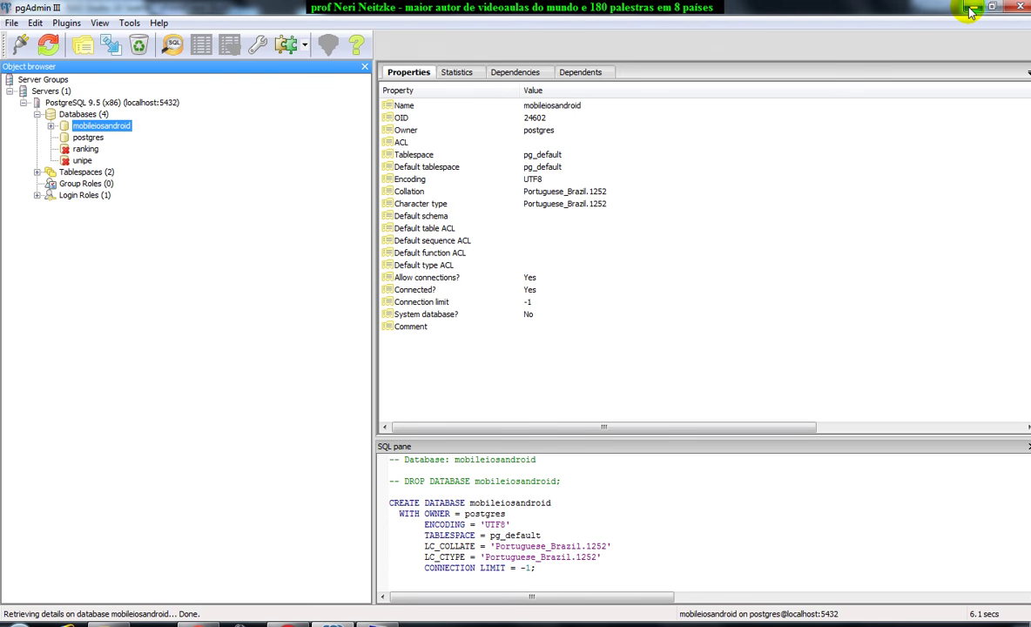
{"action": "left_click", "coordinate": [969, 10]}
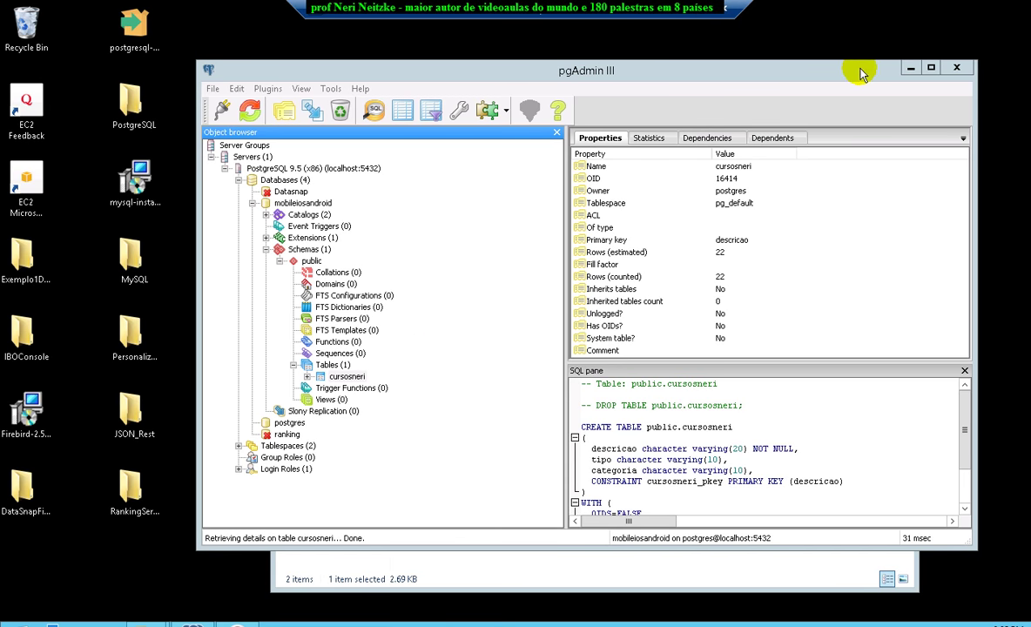
{"action": "left_click", "coordinate": [957, 69]}
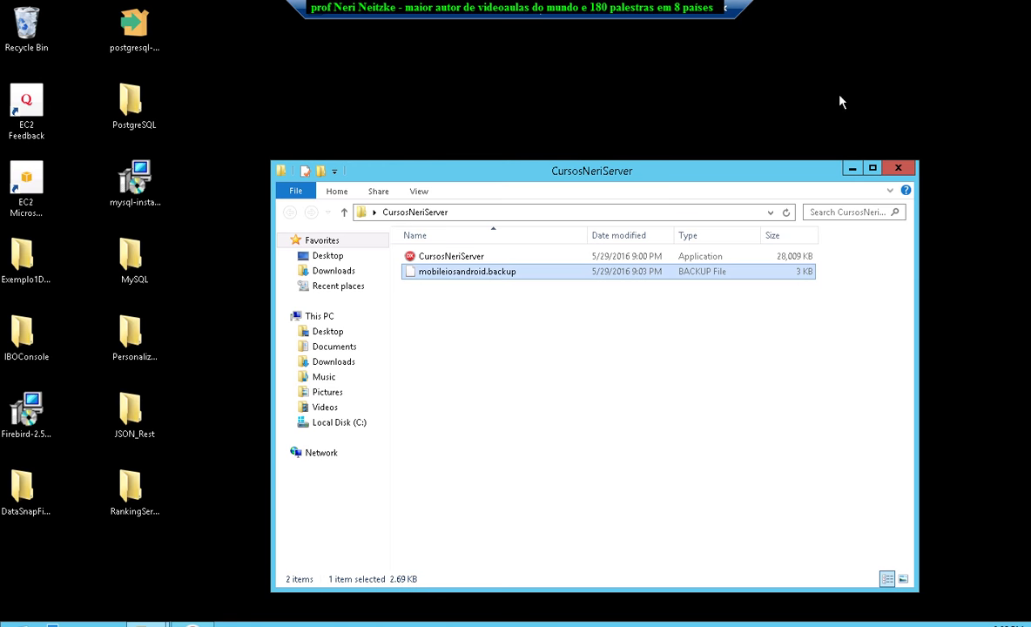
{"action": "left_click_drag", "start_coordinate": [647, 174], "coordinate": [615, 109]}
{"action": "left_click", "coordinate": [417, 194]}
Launch CursosNeriServer.exe twice, dismiss both stopped-working reports, and go up to the Desktop folder.
{"action": "double_click", "coordinate": [415, 193]}
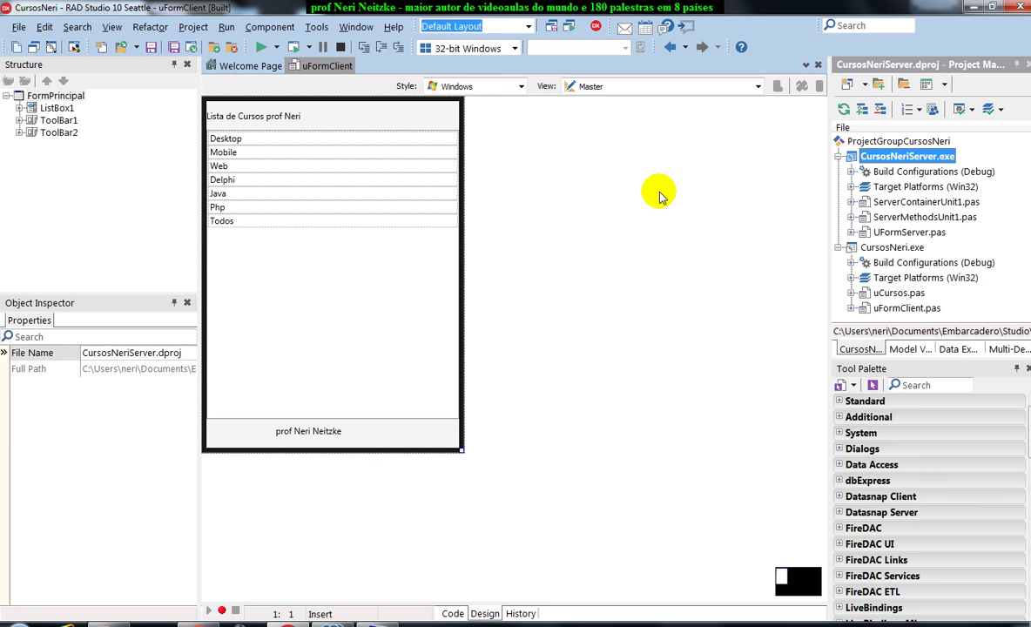
{"action": "left_click", "coordinate": [426, 621]}
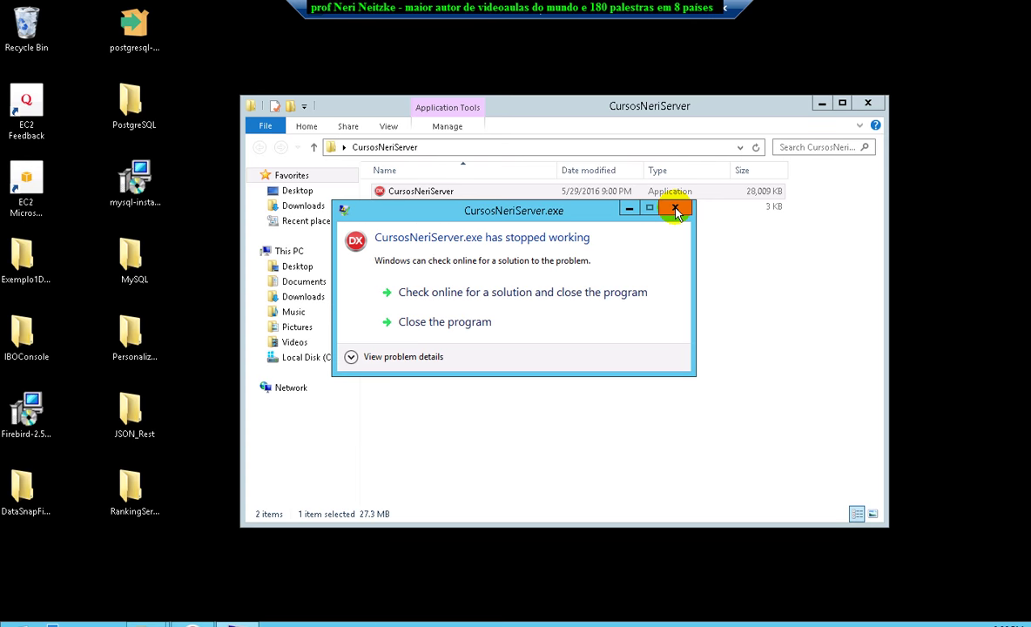
{"action": "left_click", "coordinate": [675, 209]}
{"action": "double_click", "coordinate": [431, 192]}
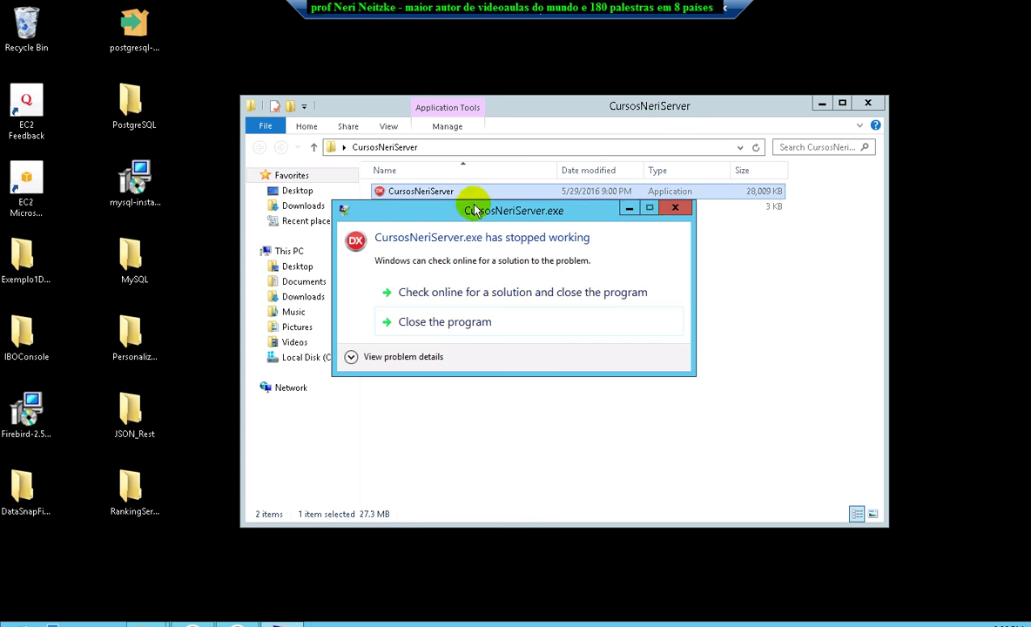
{"action": "left_click", "coordinate": [675, 211]}
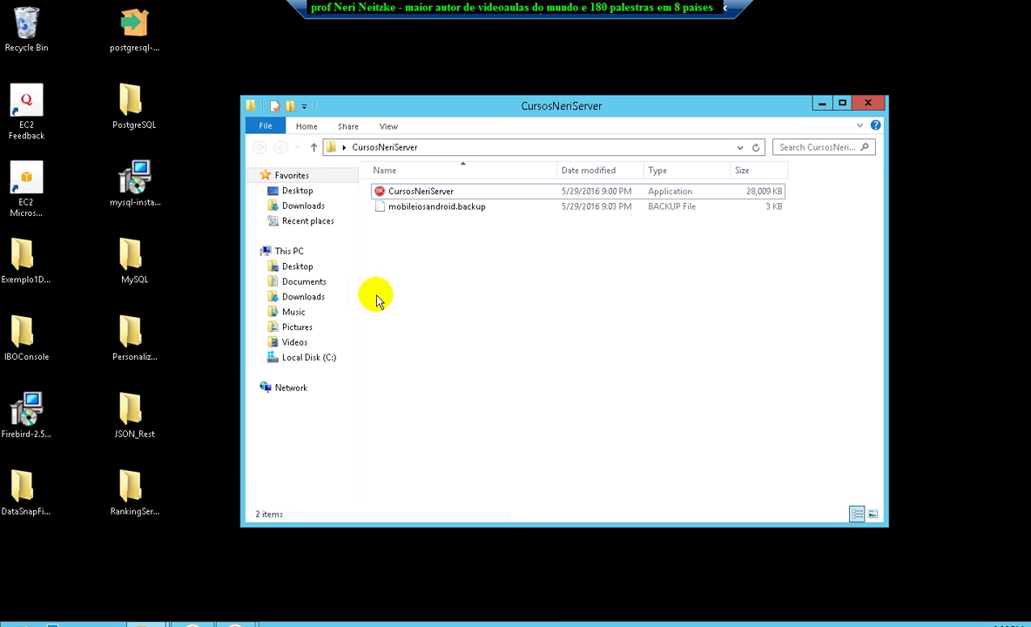
{"action": "left_click", "coordinate": [316, 148]}
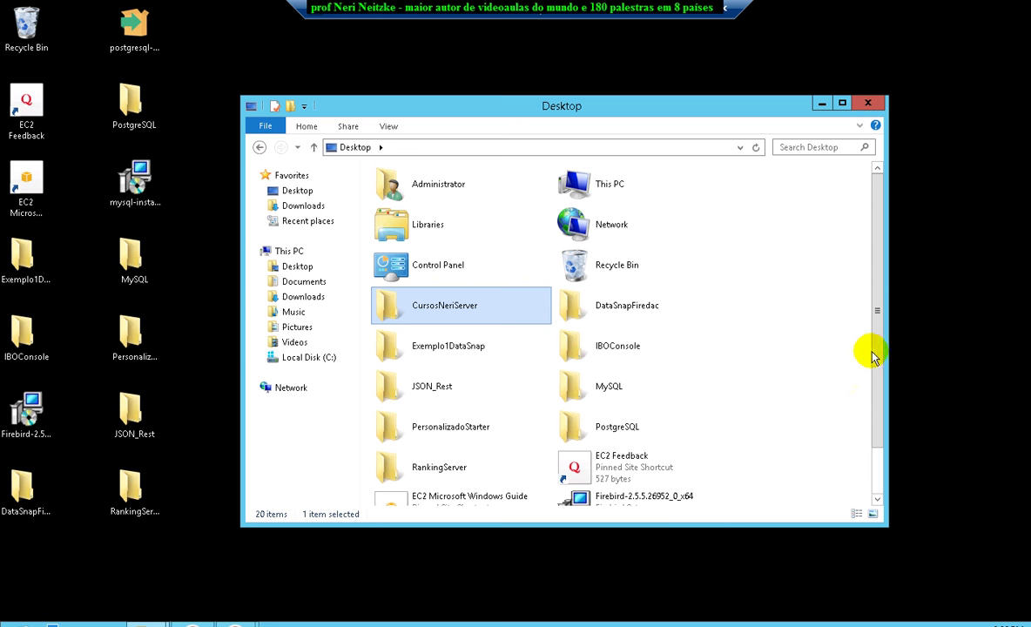
Dismiss all the port-in-use Application Error dialogs on the remote server.
{"action": "left_click_drag", "start_coordinate": [876, 349], "coordinate": [845, 404]}
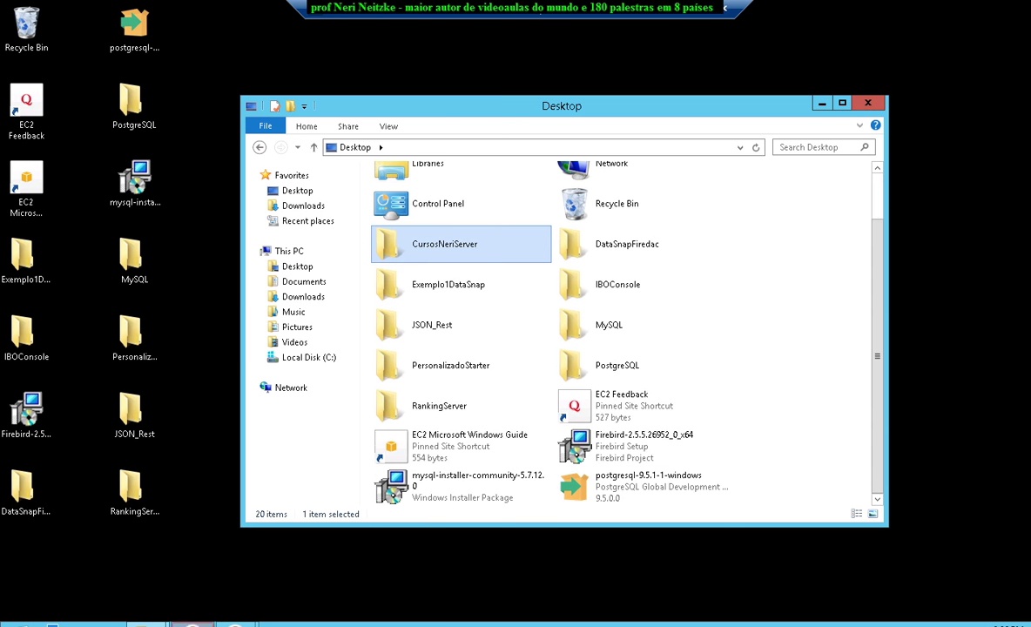
{"action": "left_click", "coordinate": [235, 623]}
{"action": "left_click", "coordinate": [288, 585]}
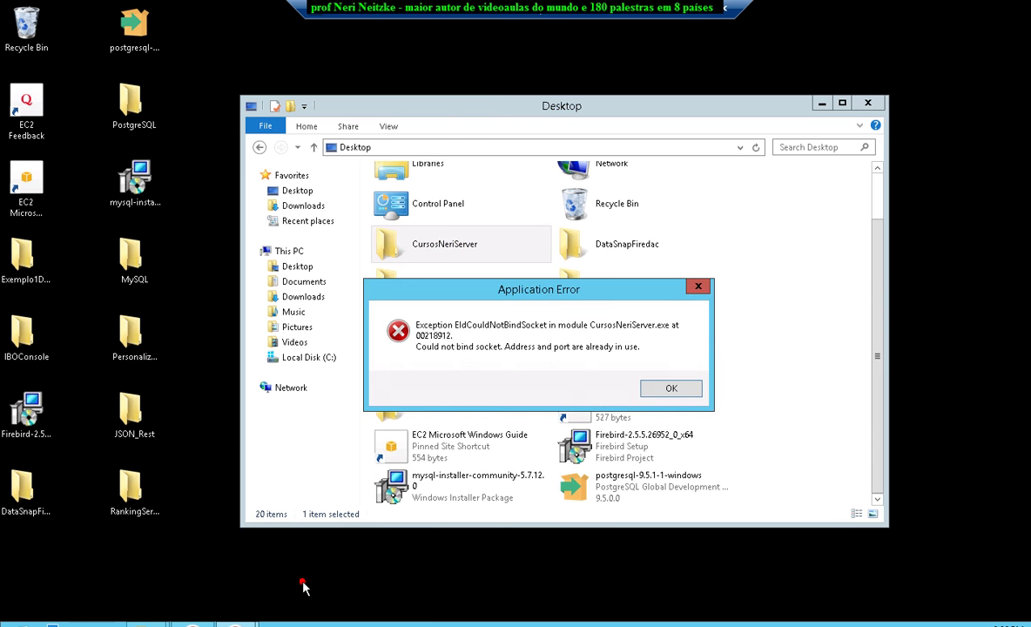
{"action": "left_click", "coordinate": [698, 289]}
{"action": "left_click", "coordinate": [235, 624]}
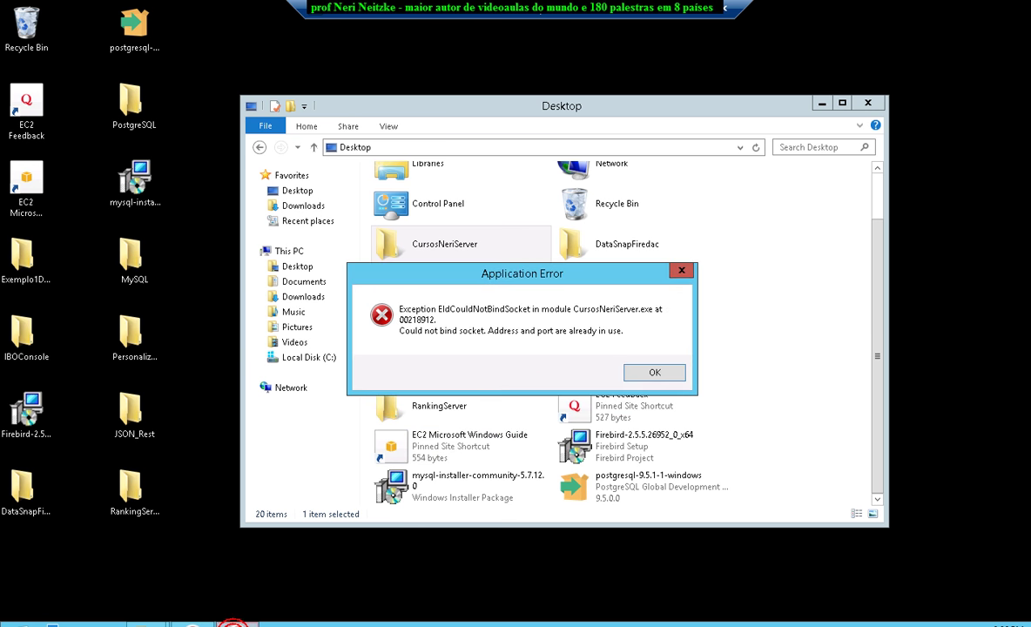
{"action": "left_click", "coordinate": [682, 270]}
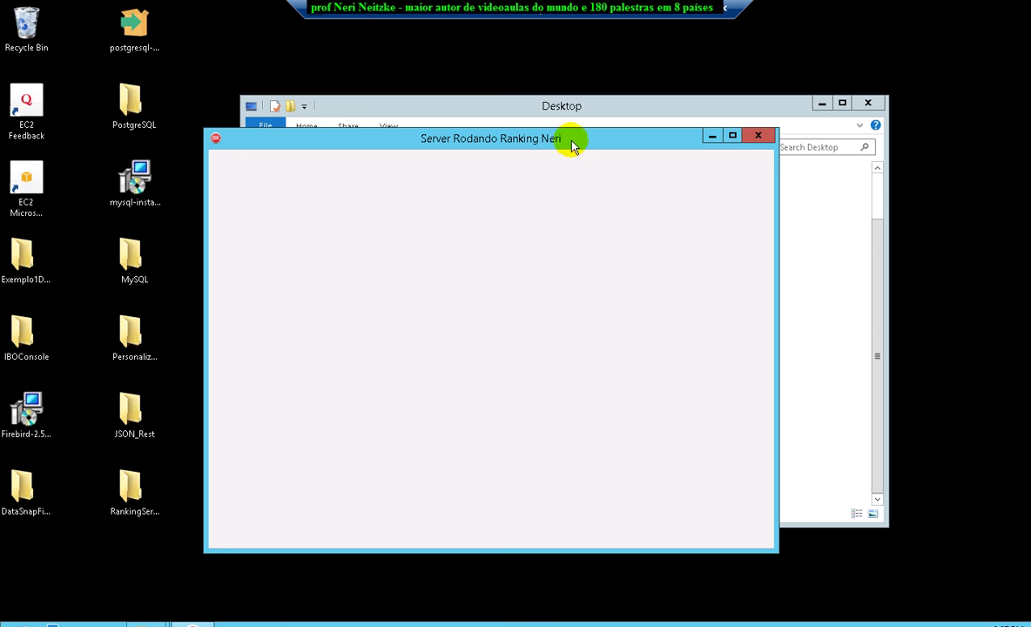
Close the ranking server and launch CursosNeriServer.exe, which now runs as 'Servidor Rodando - prof Neri'.
{"action": "left_click_drag", "start_coordinate": [522, 140], "coordinate": [438, 165]}
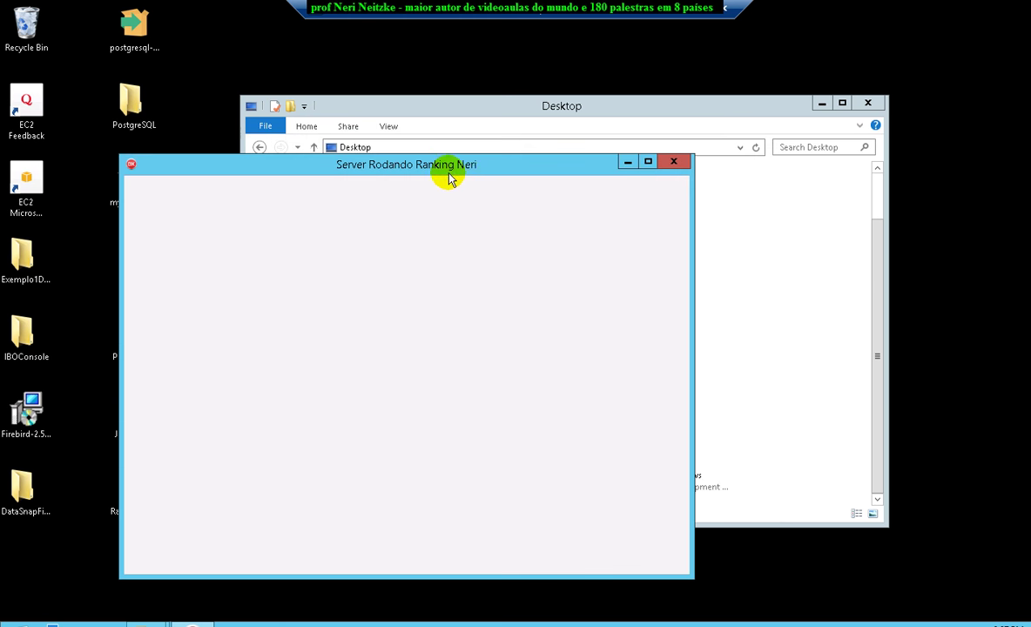
{"action": "left_click", "coordinate": [676, 163]}
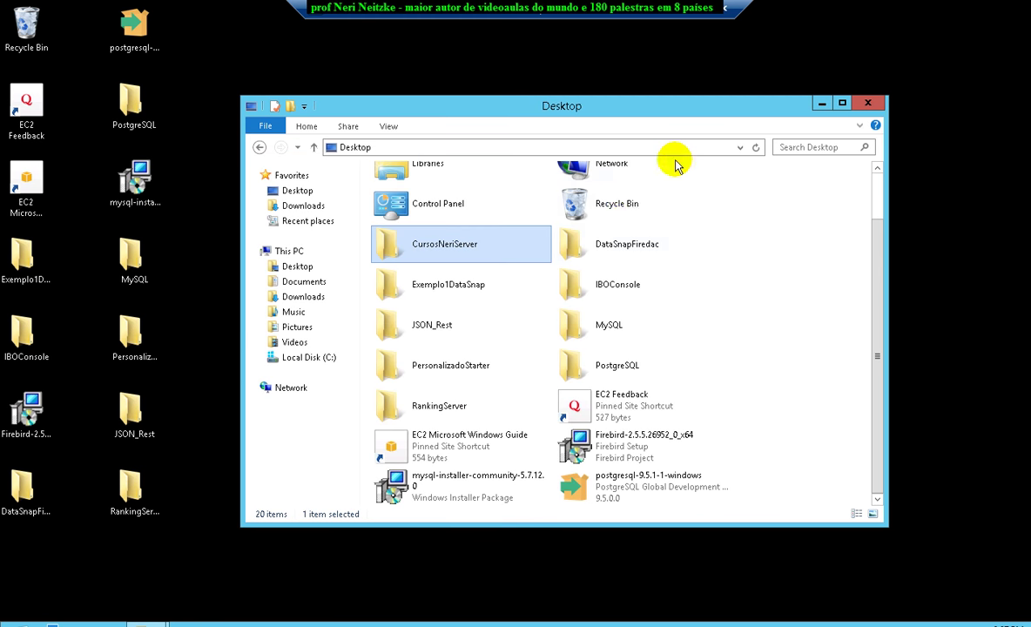
{"action": "double_click", "coordinate": [466, 246]}
{"action": "double_click", "coordinate": [417, 193]}
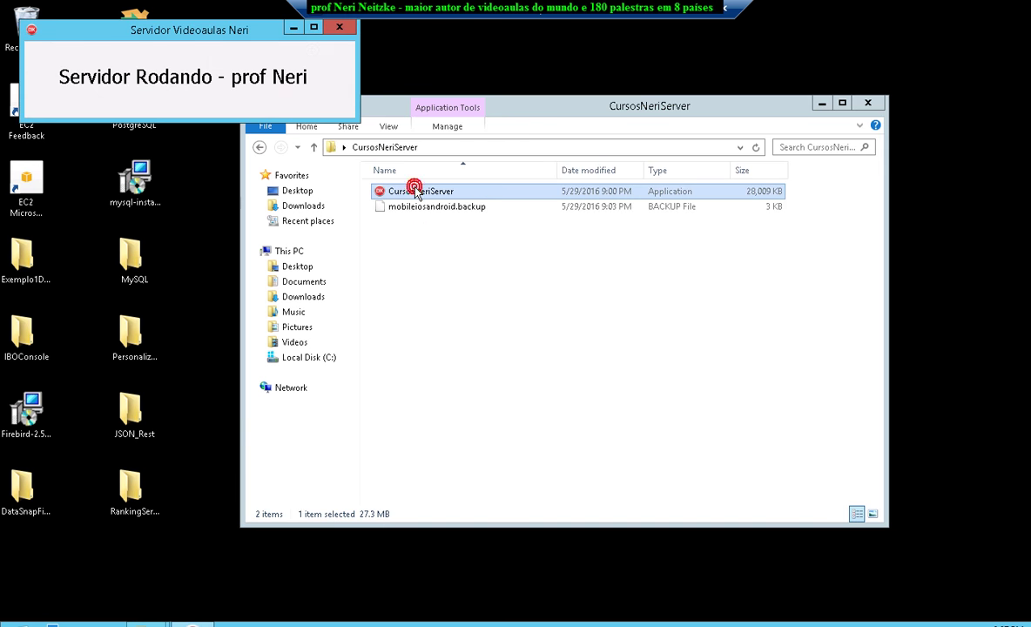
Close the CursosNeriServer window and start serverRanking from the Desktop RankingServer folder.
{"action": "left_click", "coordinate": [339, 30]}
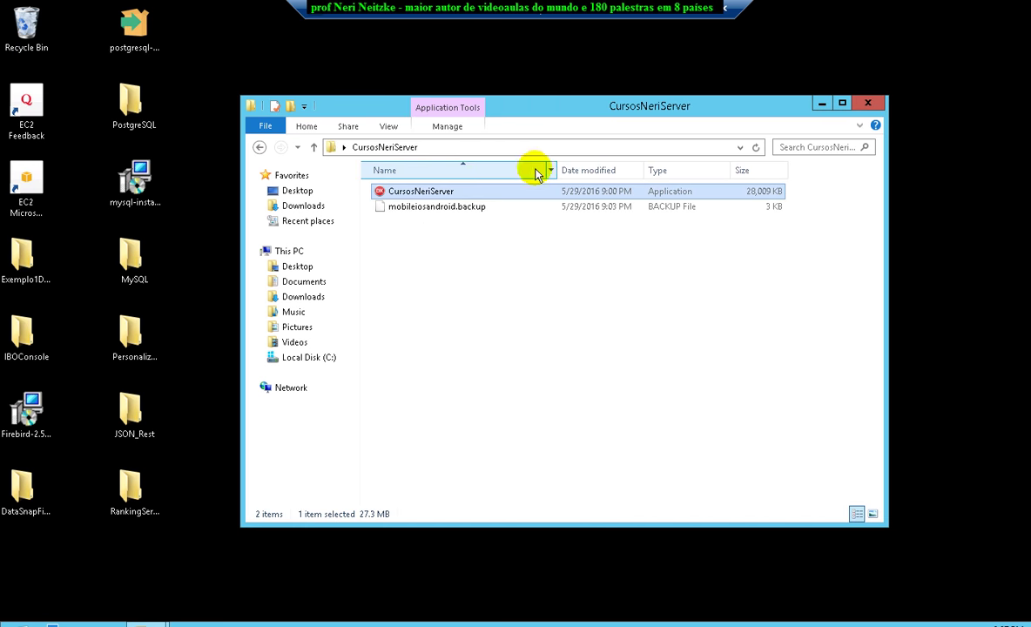
{"action": "left_click", "coordinate": [315, 147]}
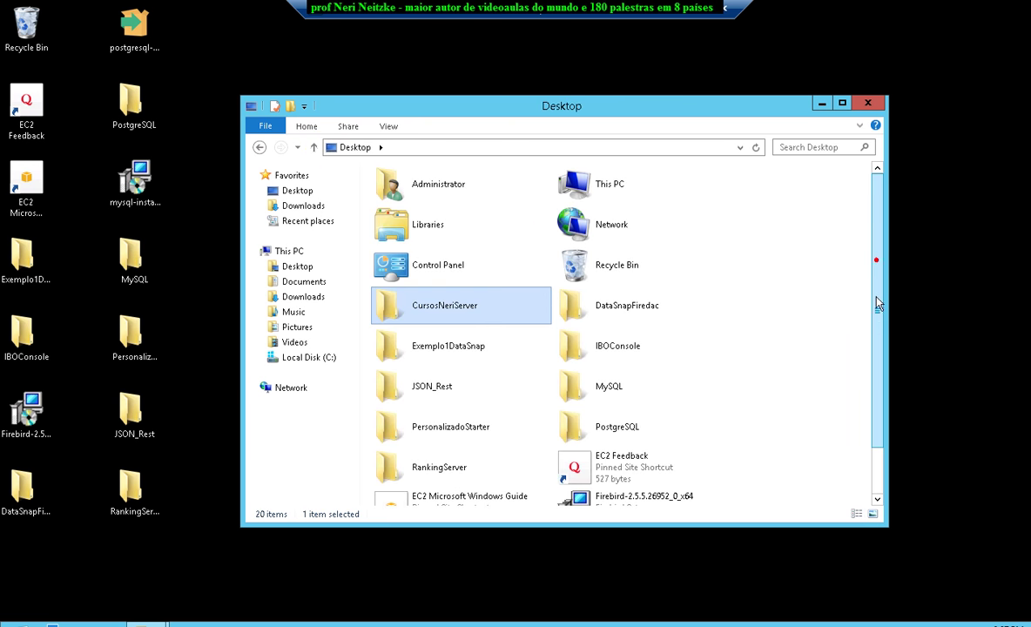
{"action": "left_click_drag", "start_coordinate": [878, 302], "coordinate": [882, 337]}
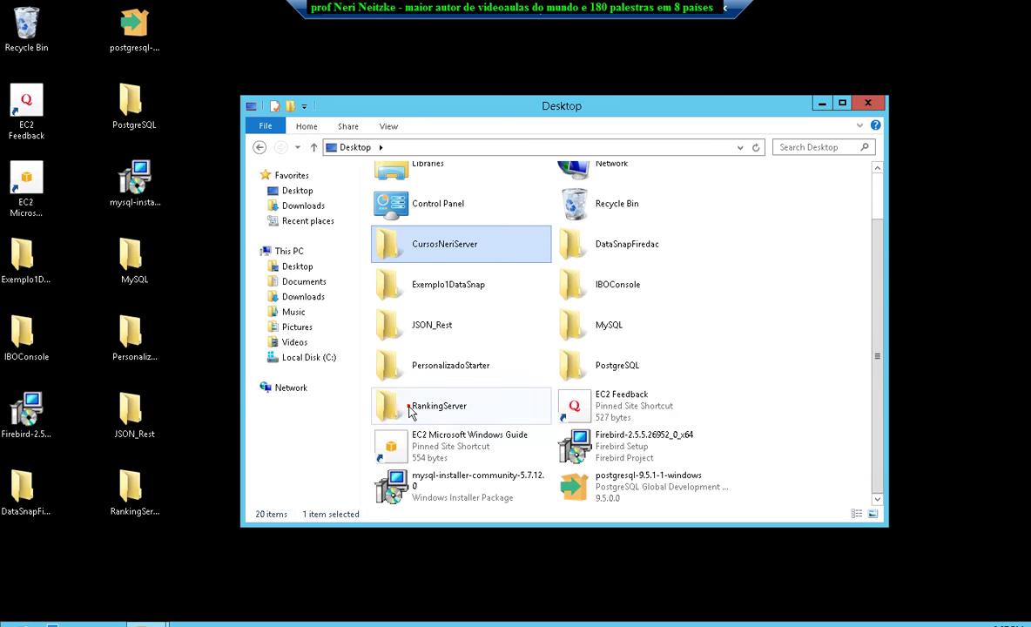
{"action": "double_click", "coordinate": [412, 413]}
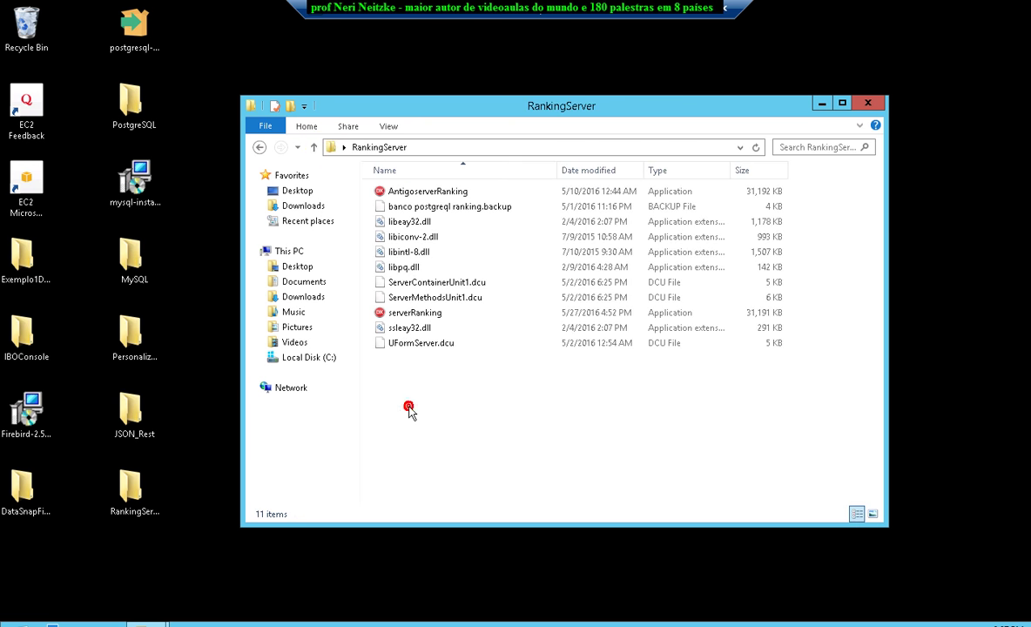
{"action": "double_click", "coordinate": [425, 315]}
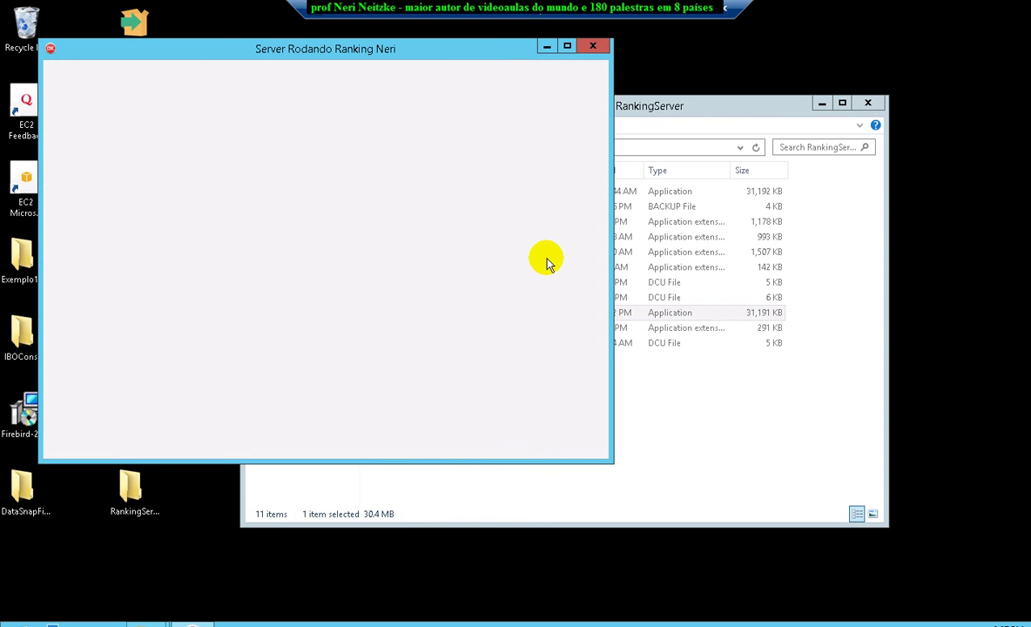
Shrink and reposition the ranking server window, then switch back to the local RAD Studio project.
{"action": "left_click_drag", "start_coordinate": [607, 461], "coordinate": [528, 251]}
{"action": "left_click_drag", "start_coordinate": [364, 51], "coordinate": [375, 356]}
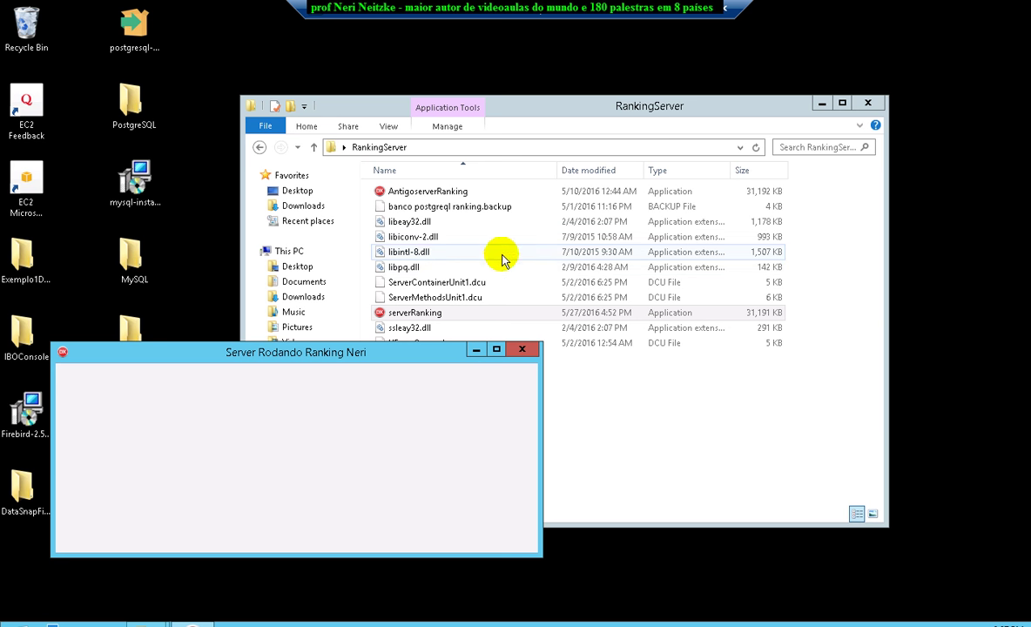
{"action": "key", "text": "alt+Tab"}
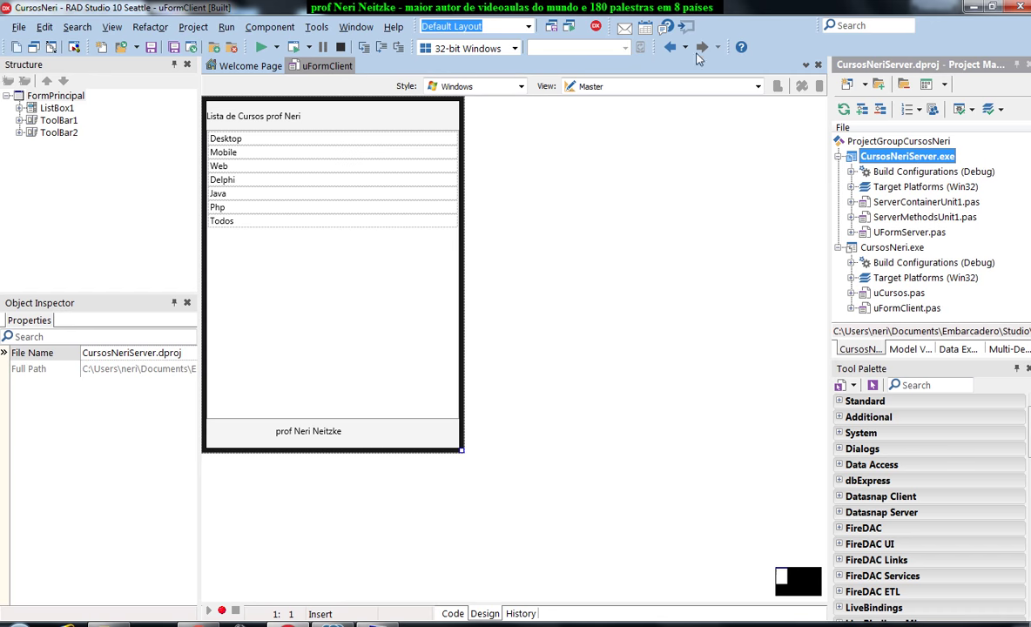